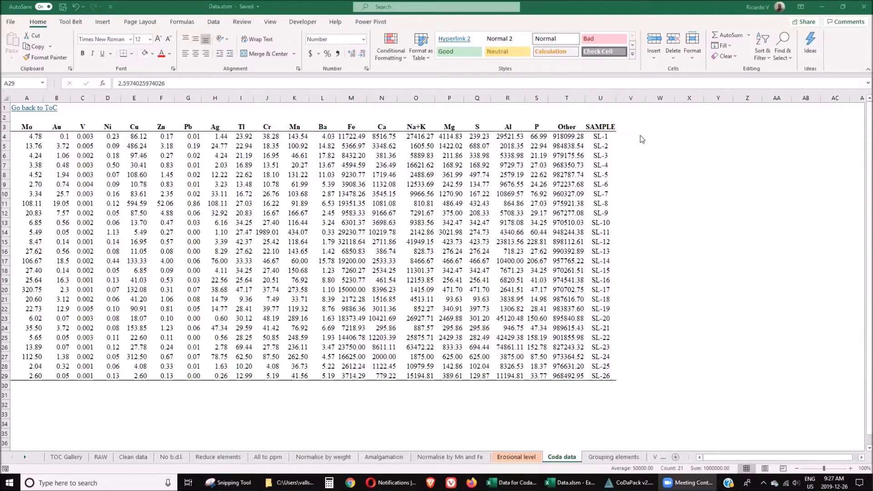
Inspect the Other formula for sample SL-1 on the Coda data sheet and the element tables on the Grouping elements sheet
left_click(571, 136)
left_click(571, 136)
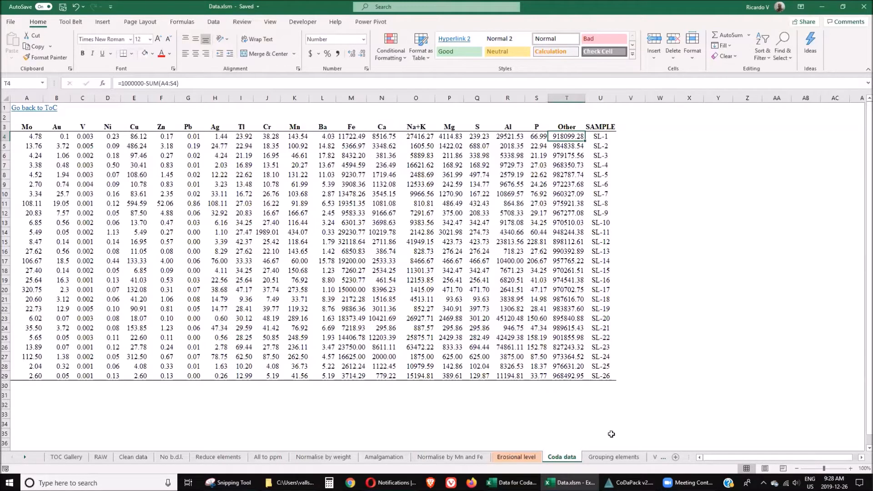
left_click(613, 457)
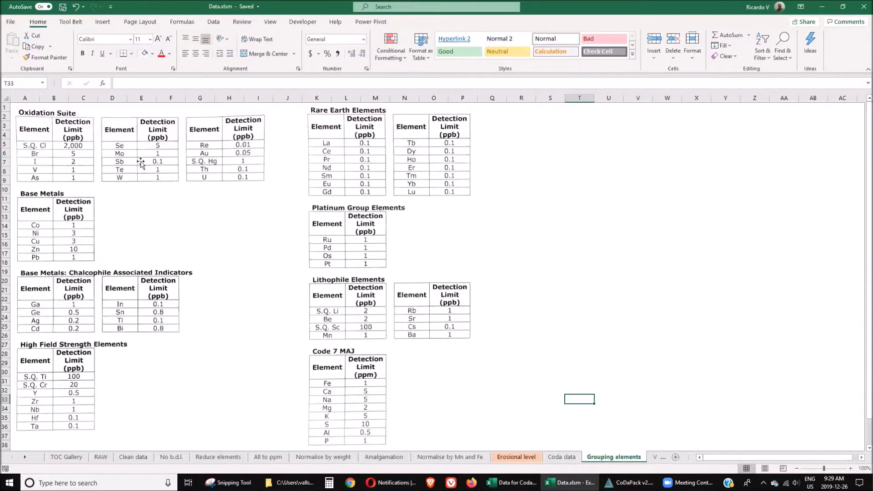
Return to the Coda data sheet, and switch to the Data for Coda.xls workbook to inspect its element table
left_click(556, 459)
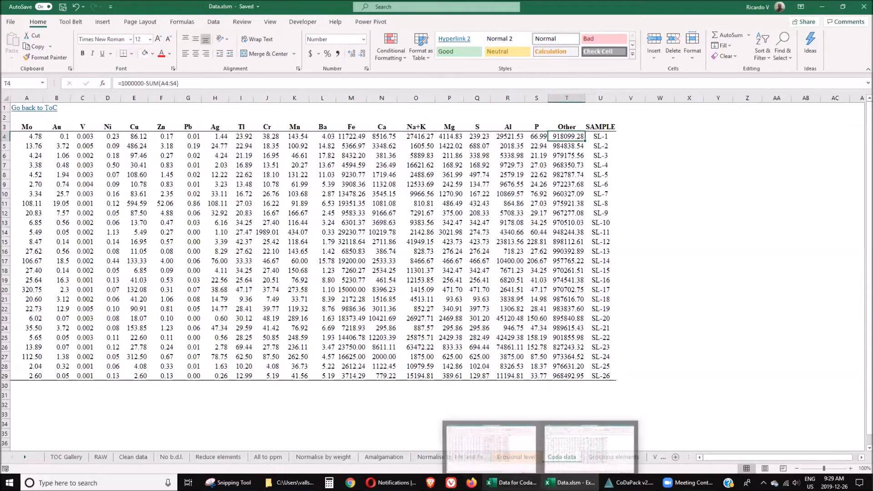
left_click(480, 454)
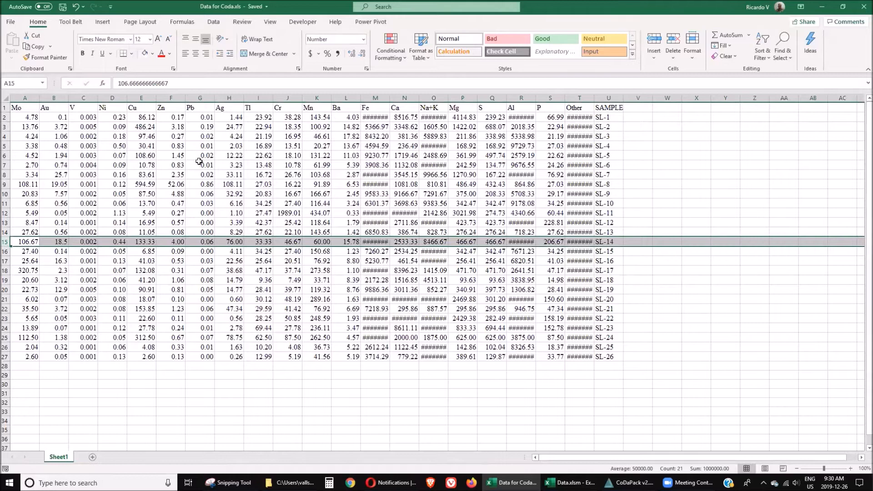
left_click(309, 156)
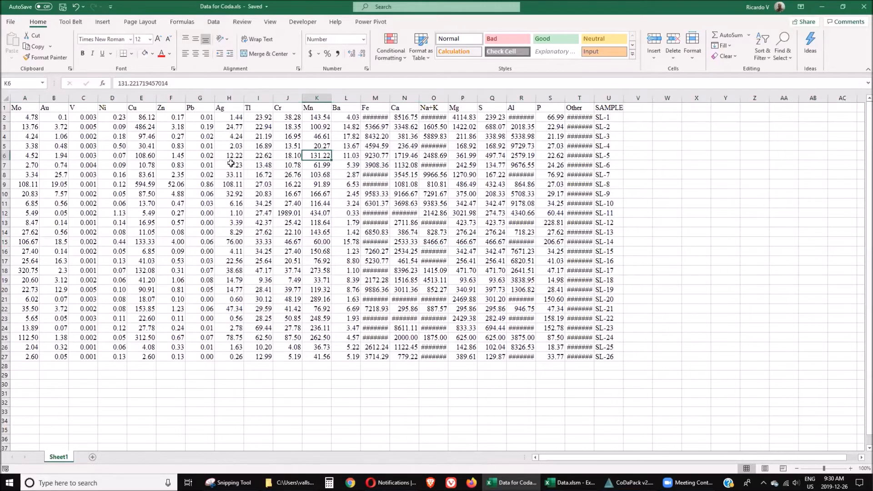
Switch to CoDaPack and import the XLS file Data for Coda.xls from the OneDrive folder Golden droplets\GD9 with the default import options
left_click(630, 482)
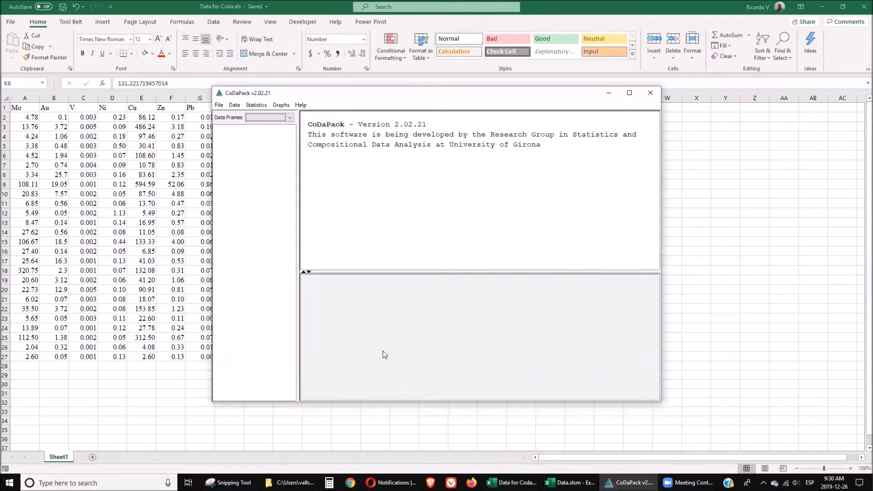
left_click(219, 107)
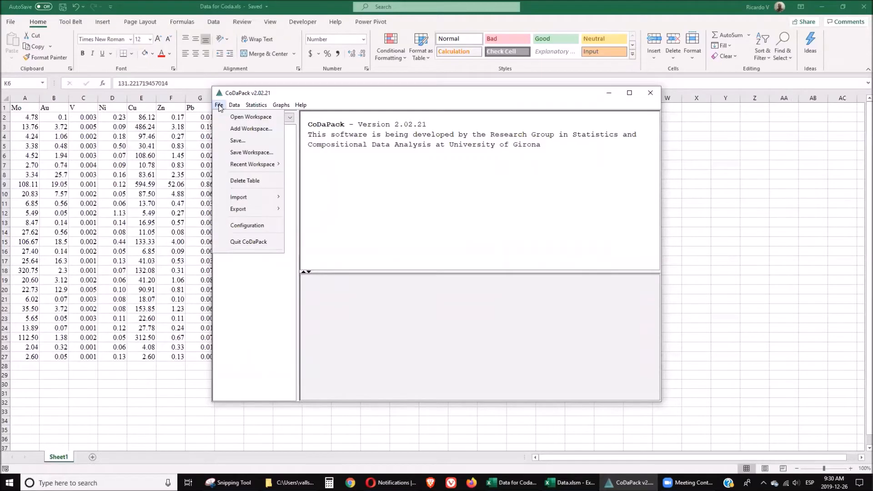
mouse_move(250, 194)
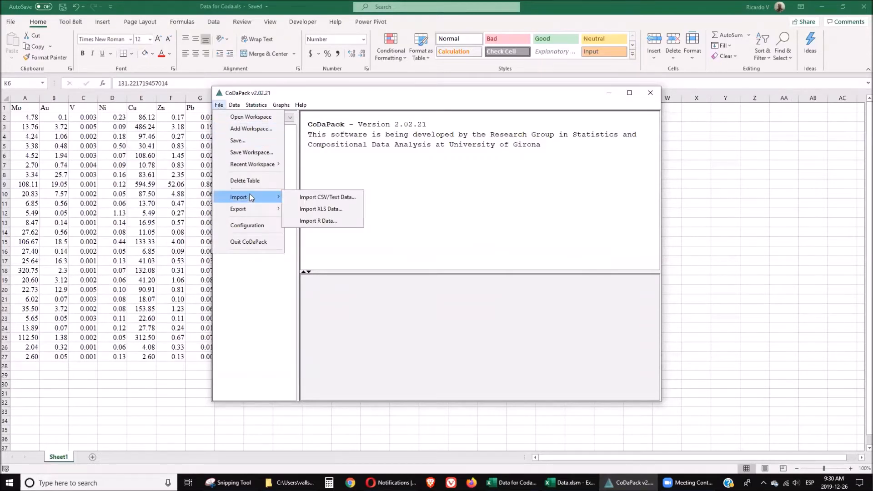
left_click(339, 212)
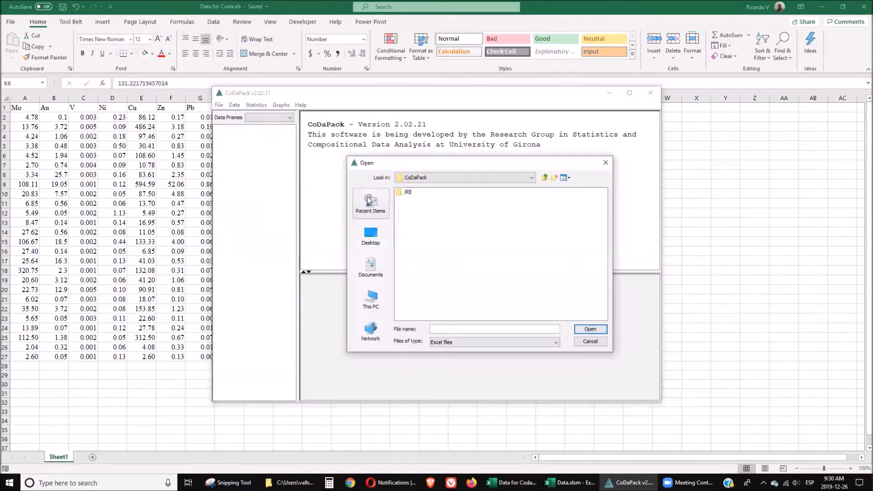
left_click(364, 236)
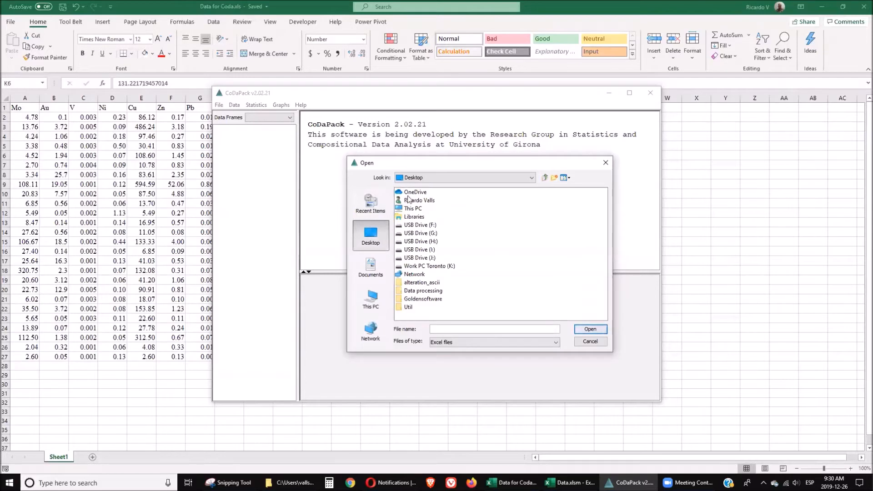
double_click(401, 192)
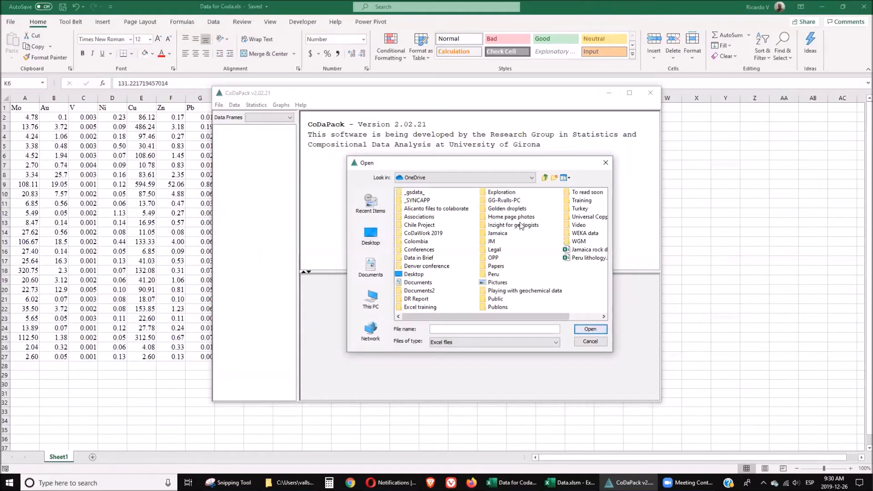
double_click(507, 208)
double_click(402, 208)
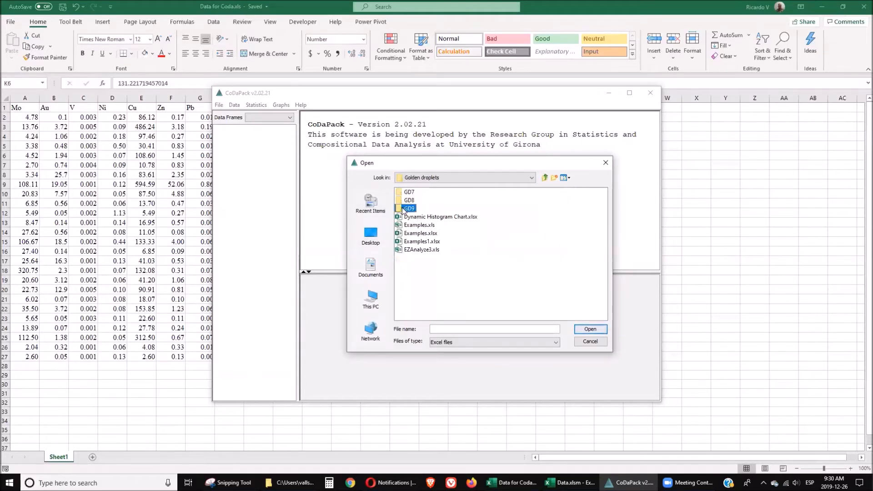
left_click(419, 192)
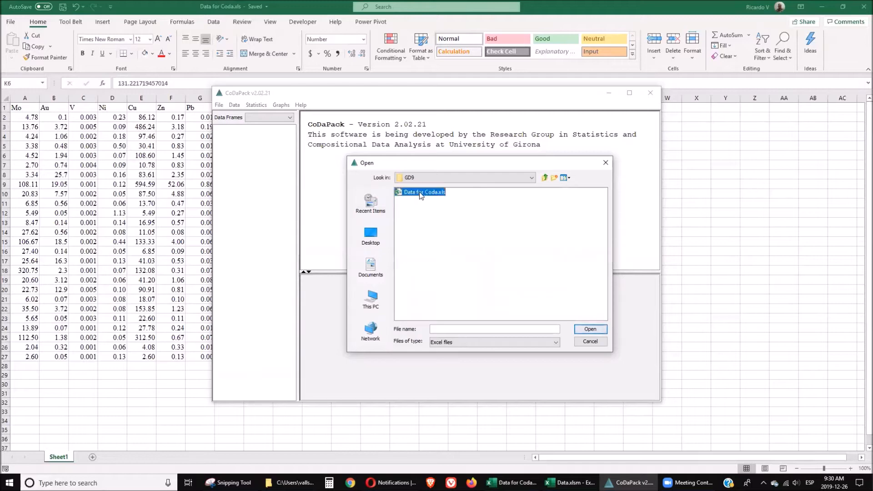
left_click(592, 331)
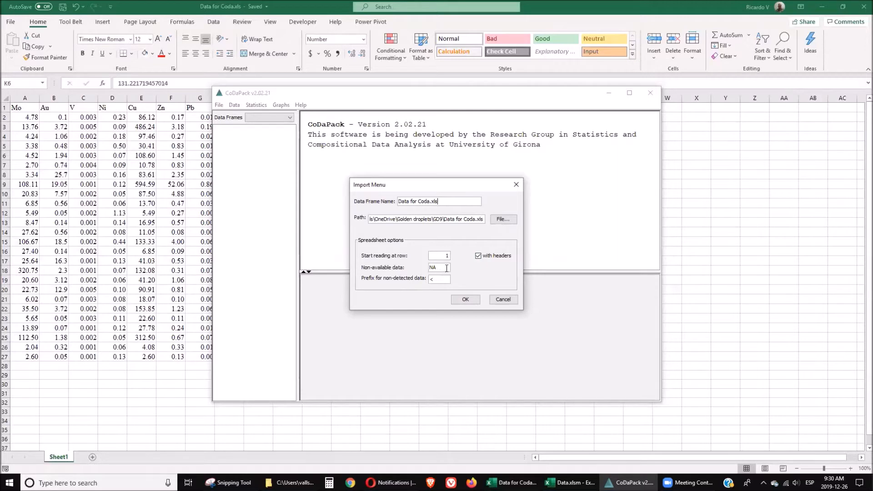
left_click(467, 300)
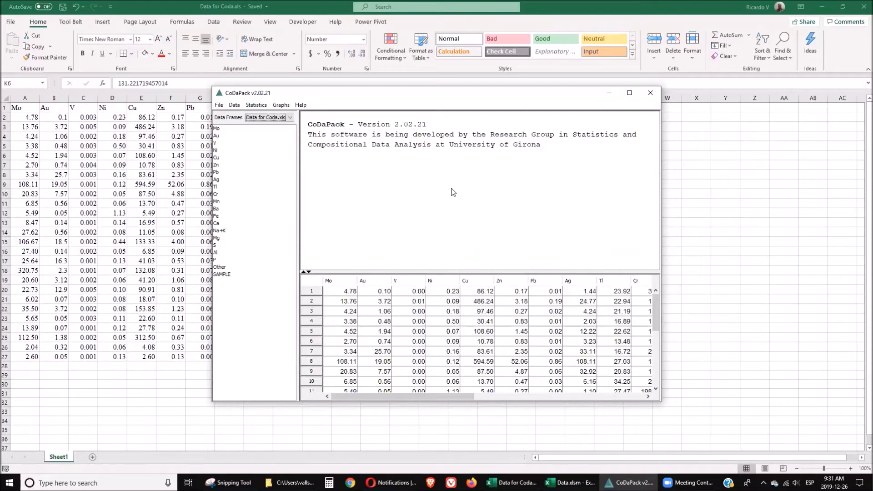
Calculate the atipicality index for all variables from Mo to Other with a threshold of 0.95
left_click(253, 105)
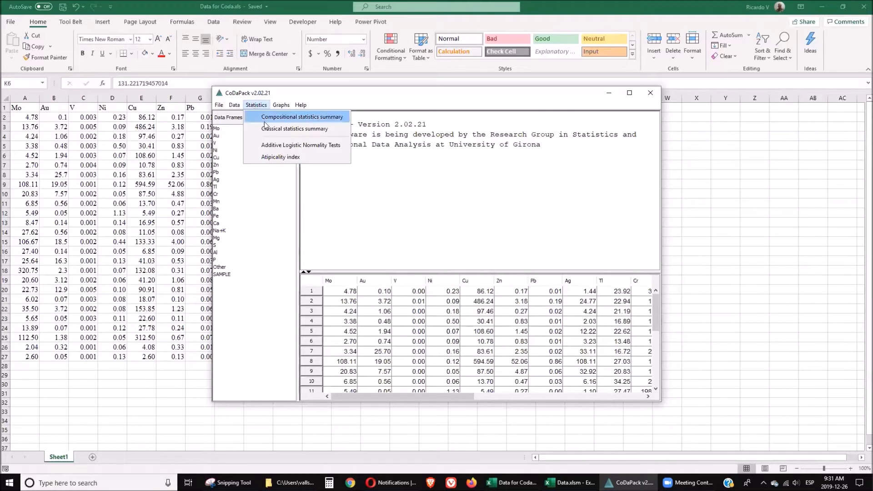
left_click(280, 158)
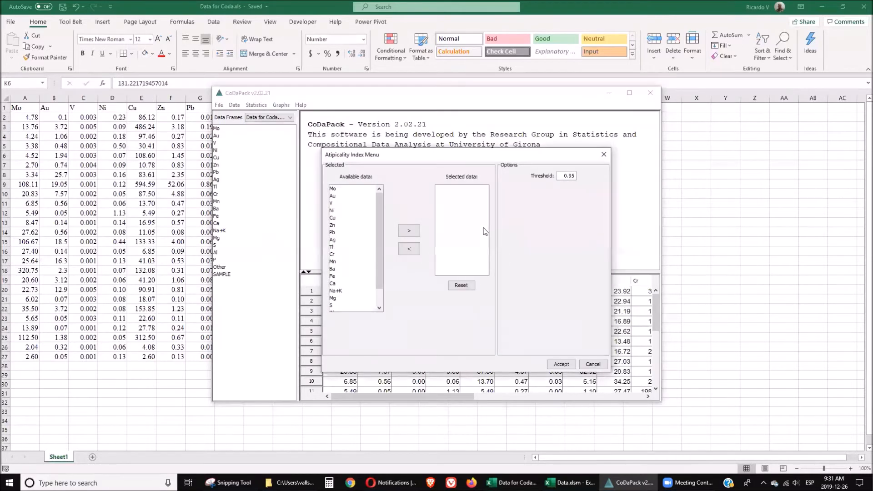
left_click(337, 189)
scroll(351, 214, "down", 1)
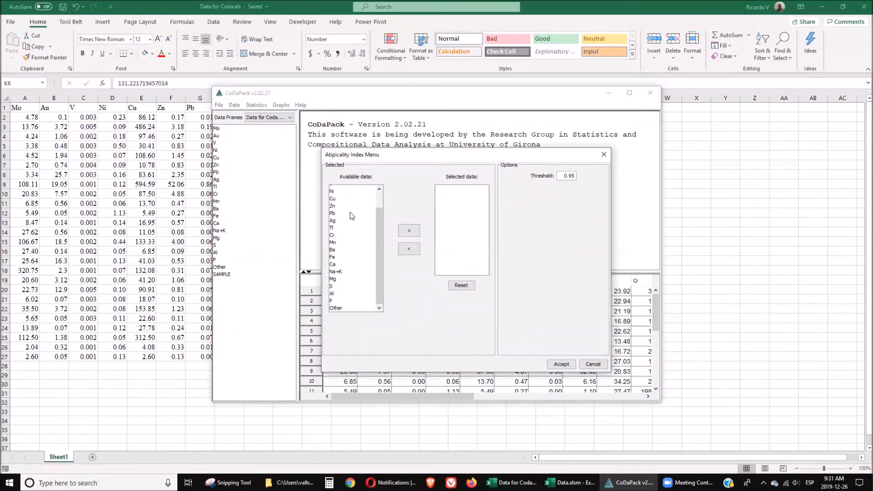
left_click(338, 308, "shift")
left_click(408, 231)
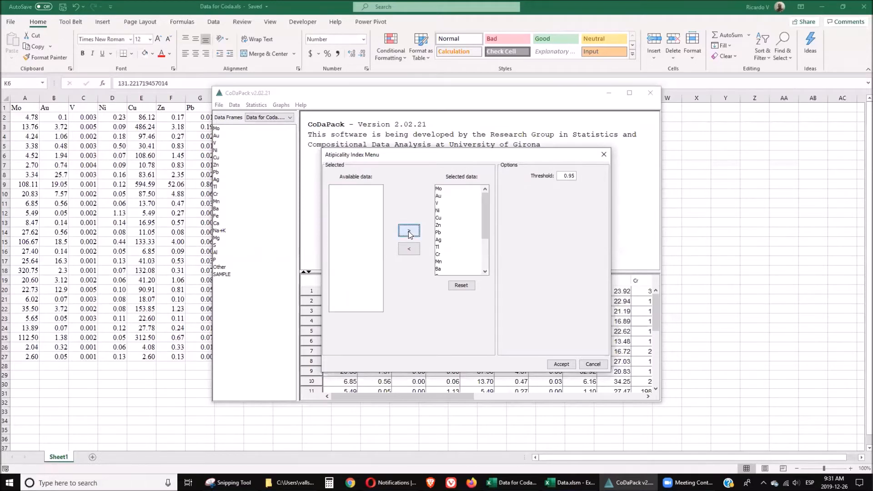
left_click(562, 364)
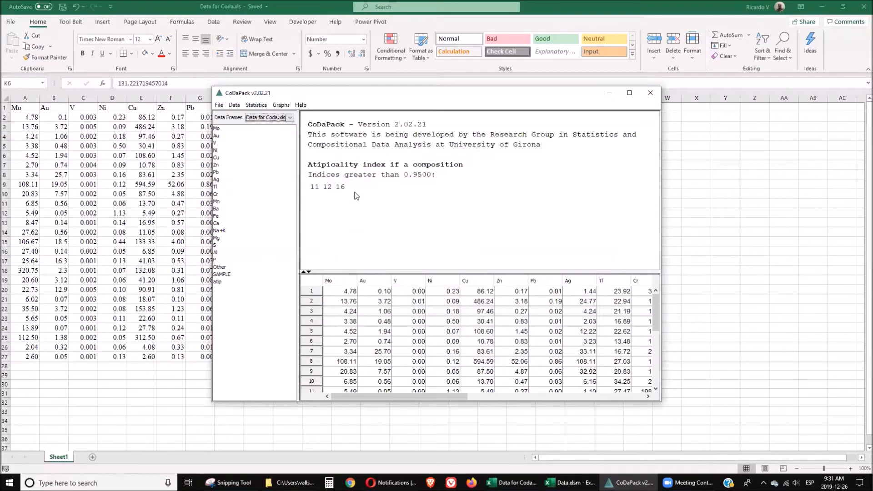
Examine the atip values of the flagged samples 11, 12 and 16 in the data table
scroll(386, 304, "down", 1)
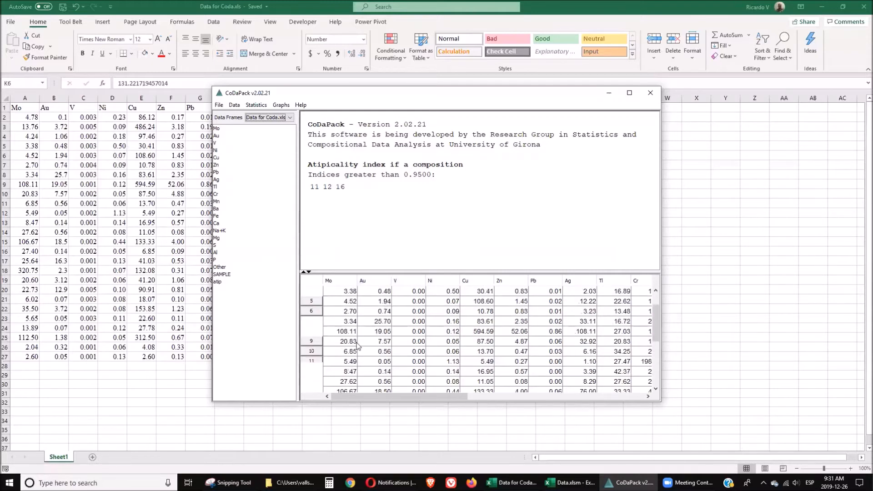
left_click(337, 366)
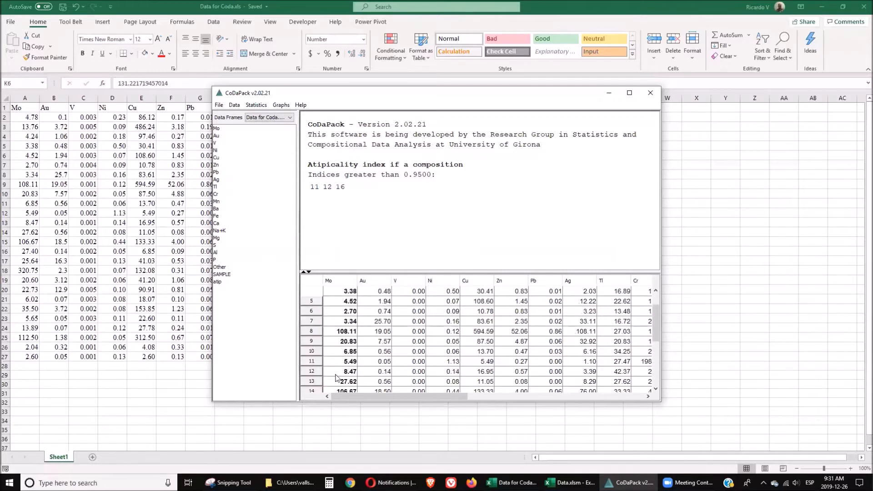
scroll(337, 376, "down", 2)
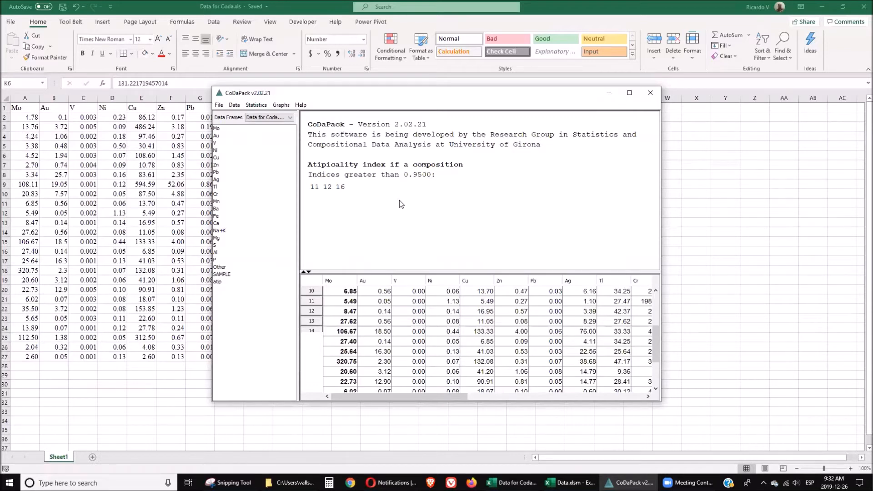
left_click_drag(444, 394, 621, 394)
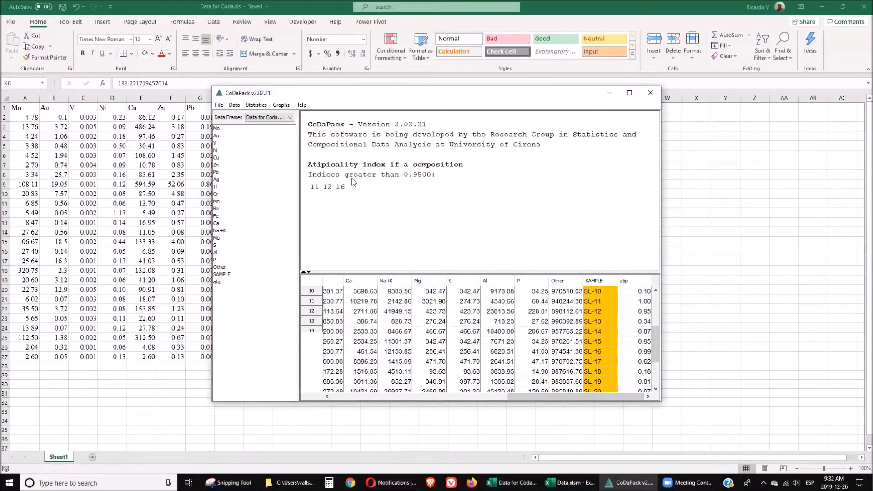
Apply the Raw-ALR transformation to all variables from Mo to Other, and view the resulting alr columns
left_click(234, 107)
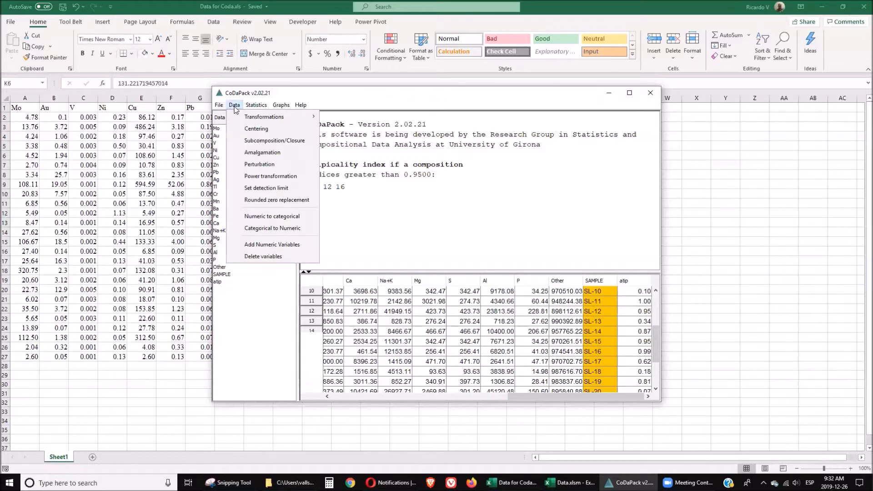
mouse_move(253, 118)
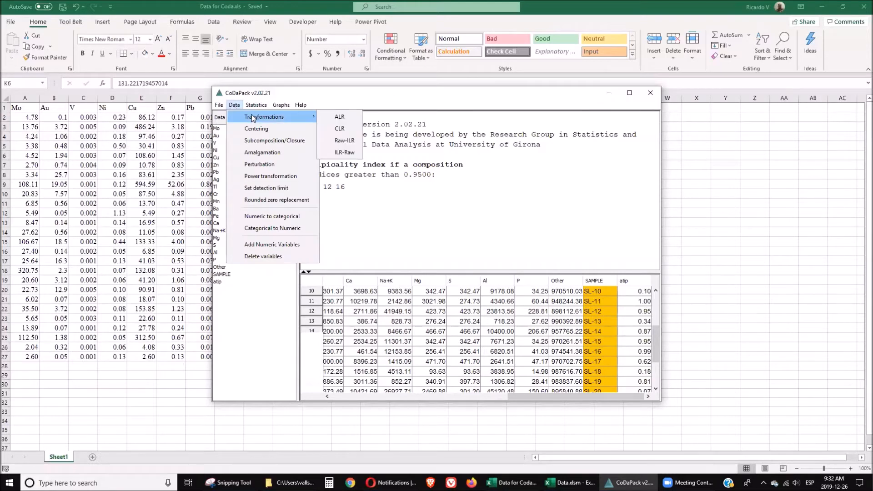
left_click(339, 117)
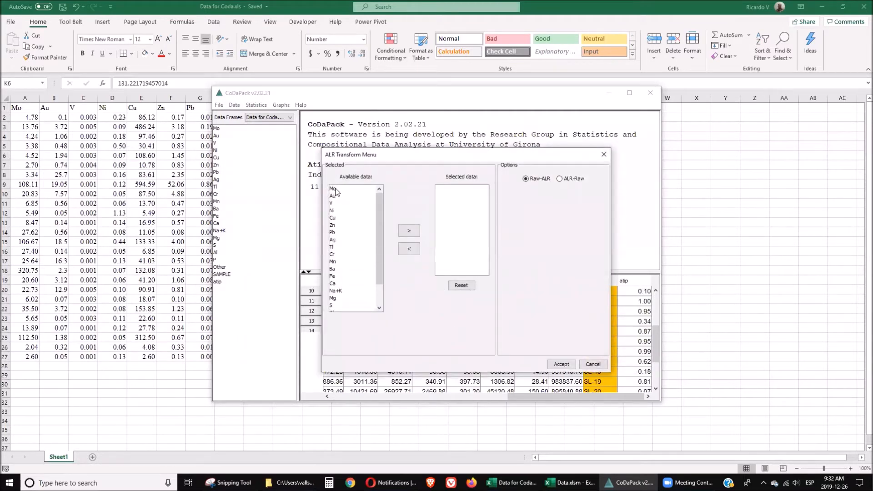
scroll(340, 191, "down", 2)
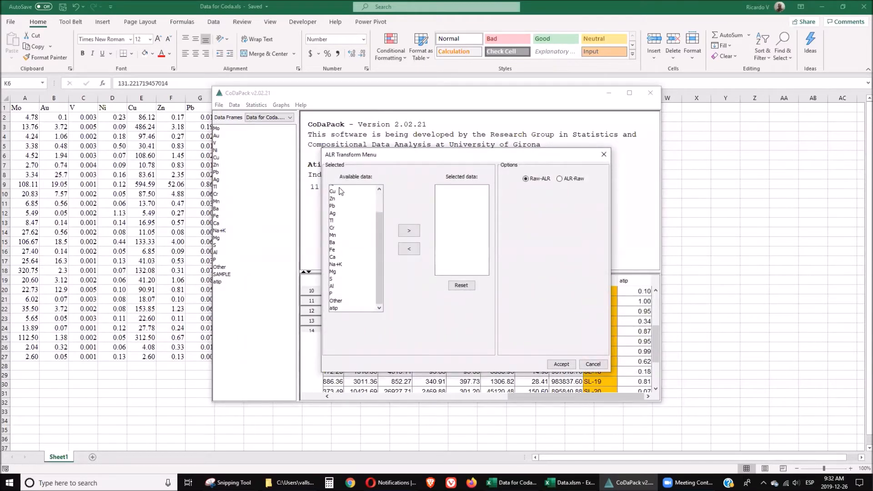
left_click(343, 304, "shift")
left_click(408, 233)
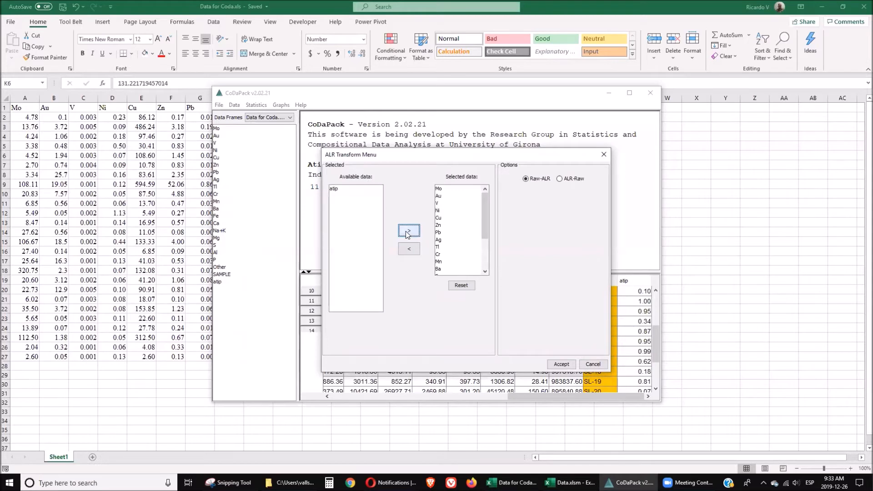
left_click(561, 364)
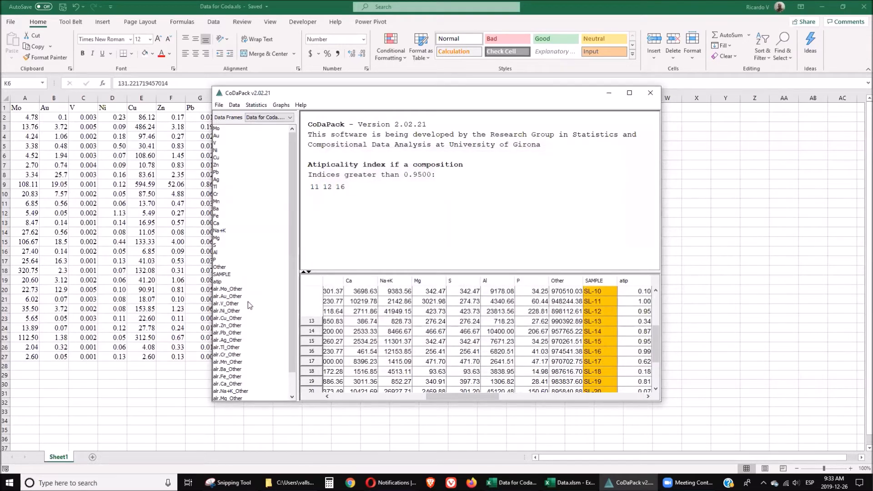
left_click_drag(449, 395, 575, 395)
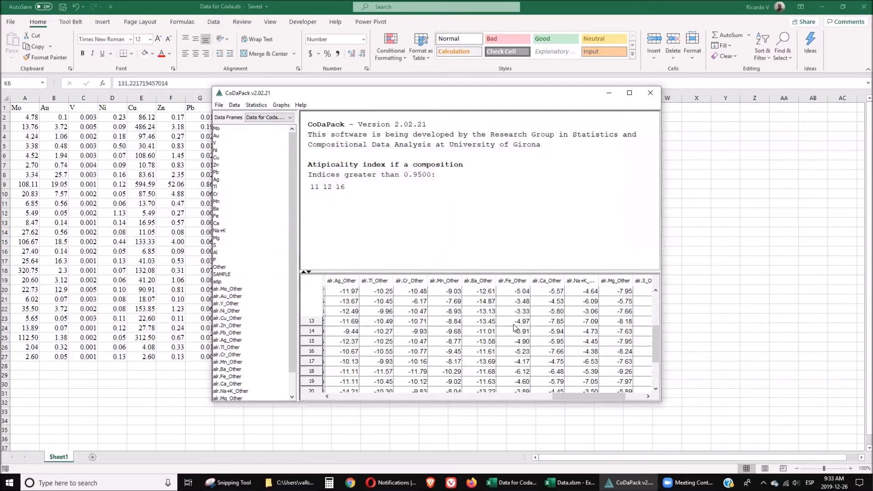
Apply the Raw-CLR transformation to the variables from Mo to P, and view the resulting clr columns in the data table
left_click(234, 105)
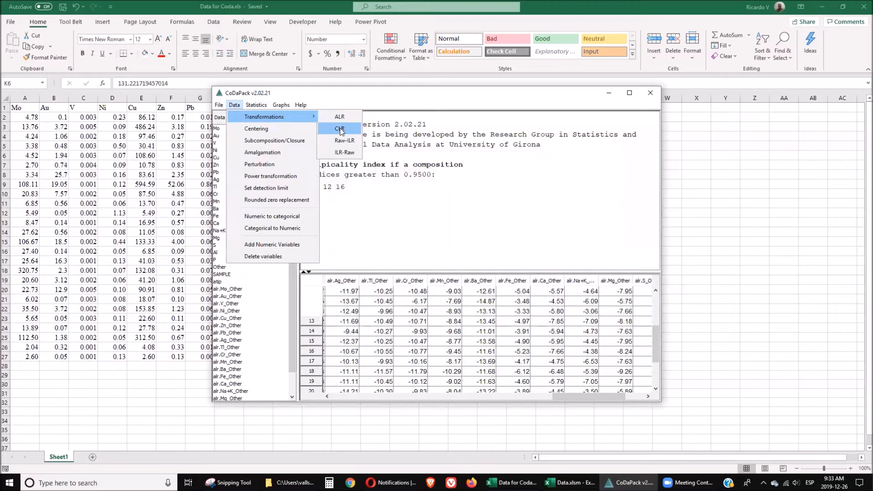
left_click(339, 129)
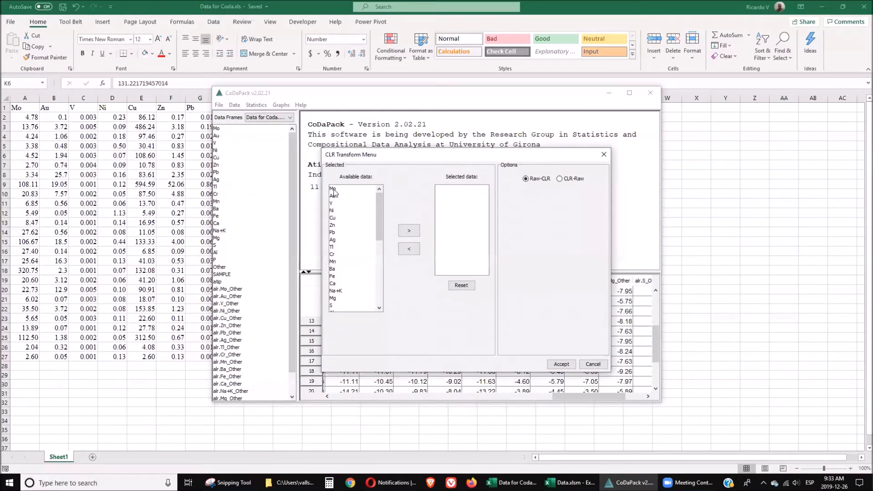
left_click(333, 189)
scroll(337, 193, "down", 3)
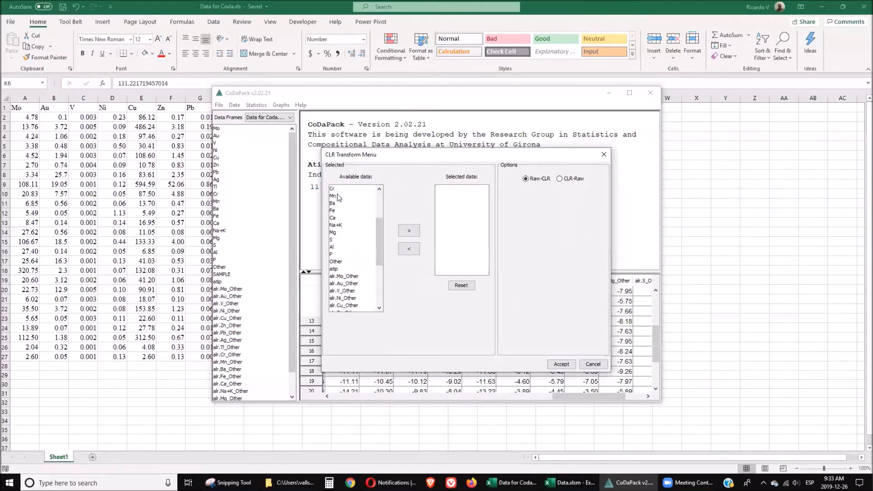
left_click(335, 254, "shift")
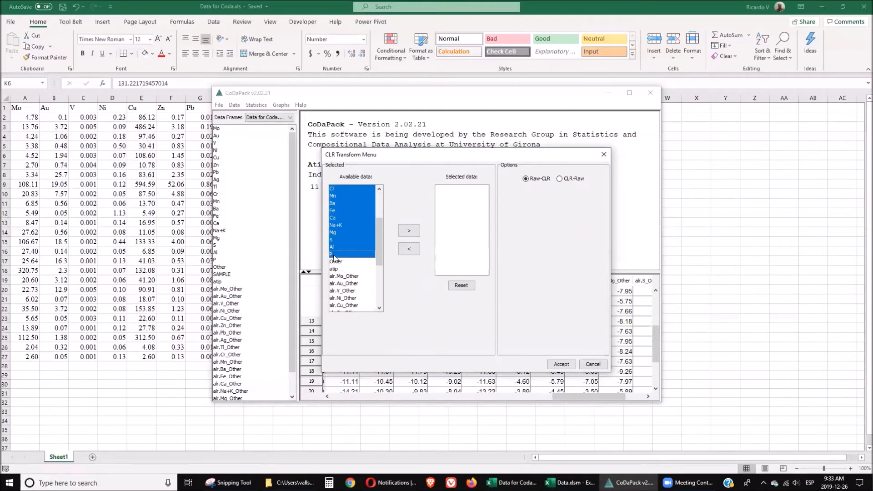
left_click(409, 231)
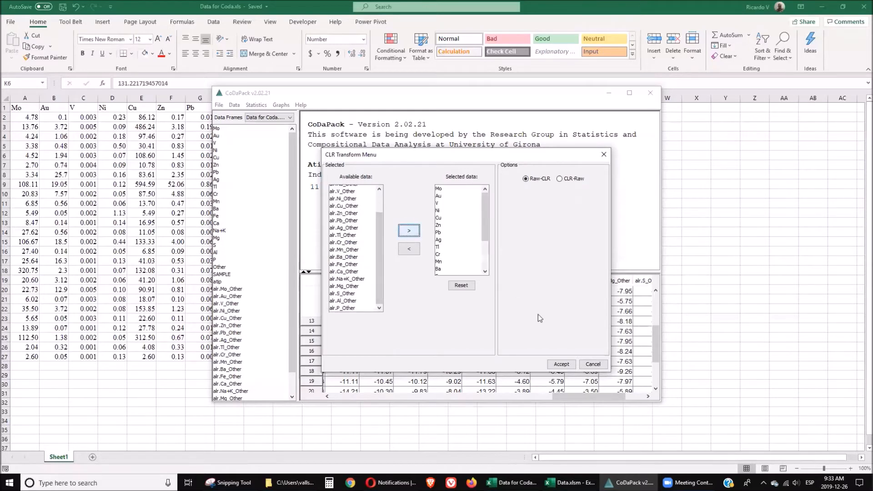
left_click(560, 366)
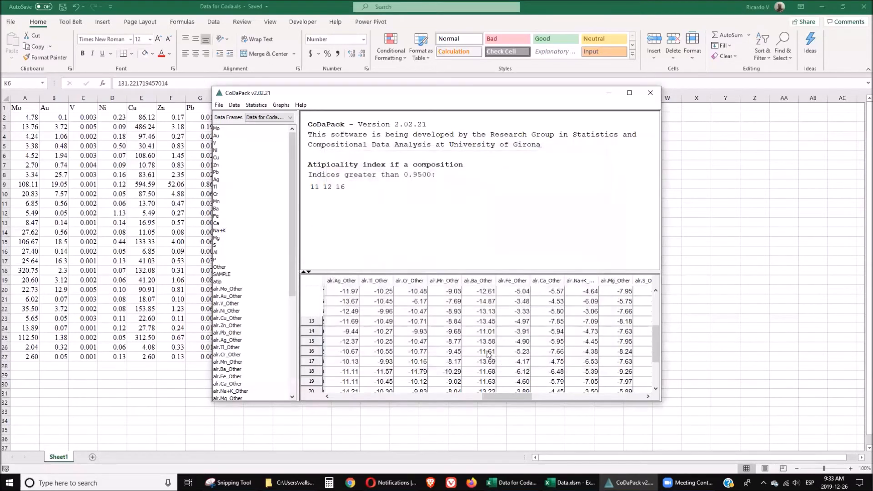
left_click_drag(520, 396, 583, 394)
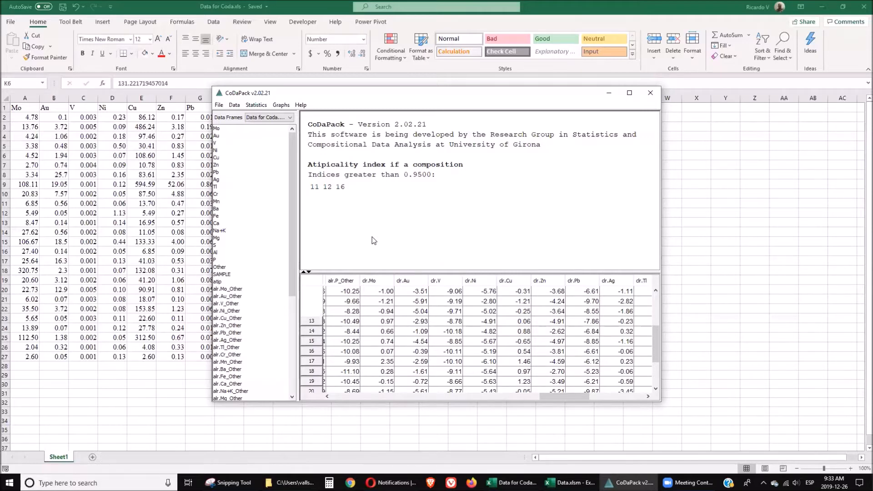
Start a Raw-ILR transformation and add the variables from Mo to Other to the selected data
left_click(234, 105)
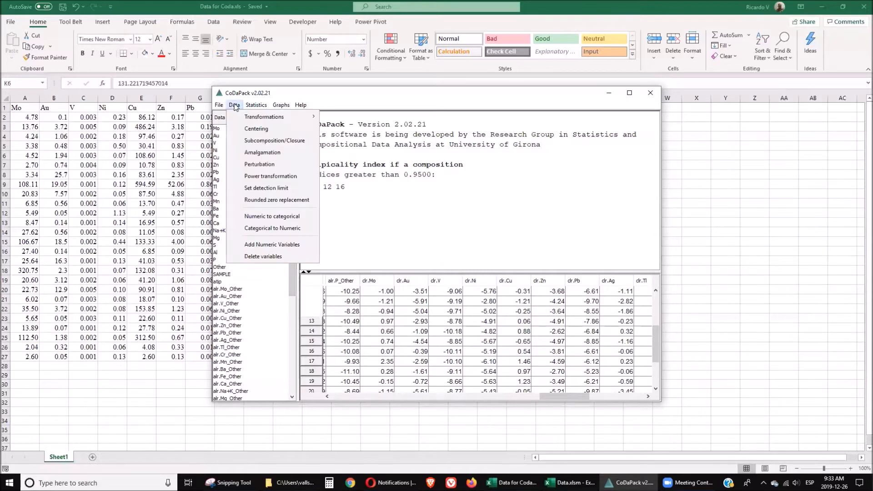
mouse_move(253, 120)
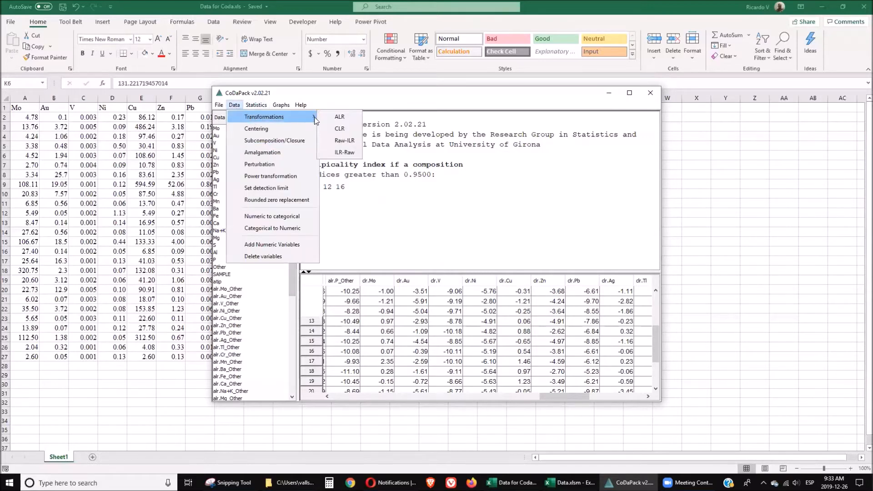
left_click(348, 141)
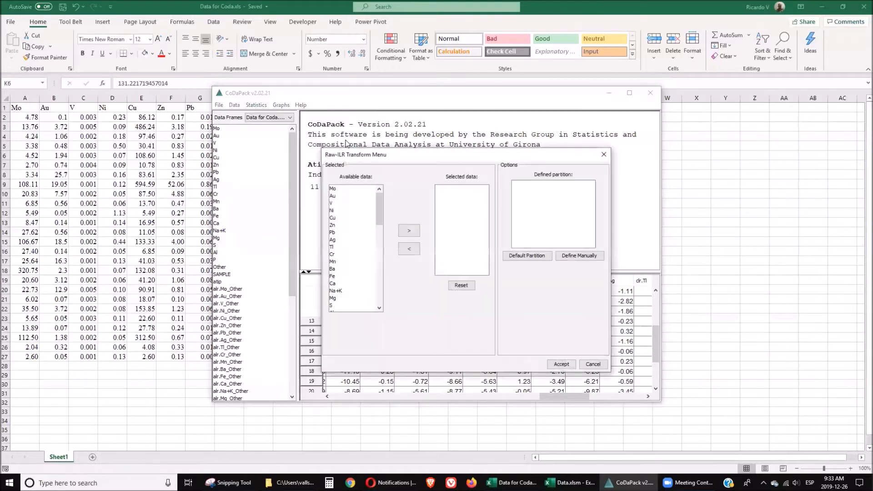
left_click(332, 188)
left_click_drag(377, 213, 376, 236)
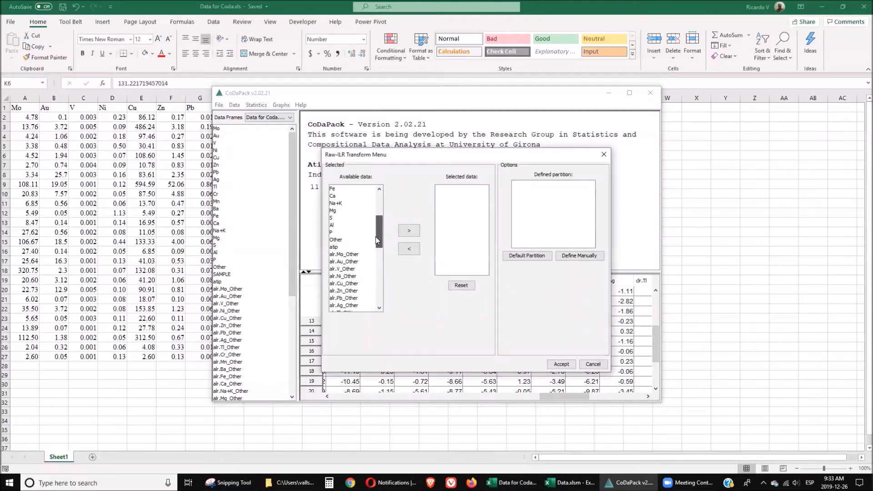
left_click(336, 241, "shift")
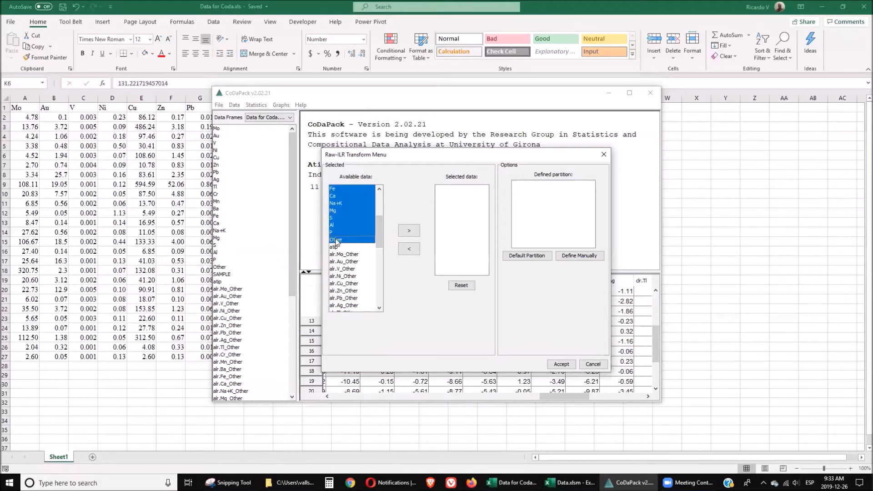
left_click(409, 231)
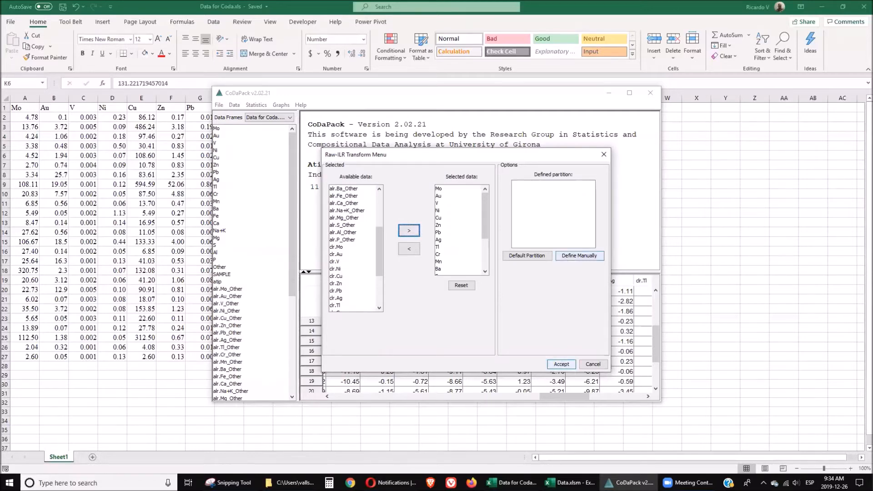
Consult the Grouping elements sheet of the Data.xlsm workbook for the element suites, and return to the Raw-ILR dialog in CoDaPack
mouse_move(569, 482)
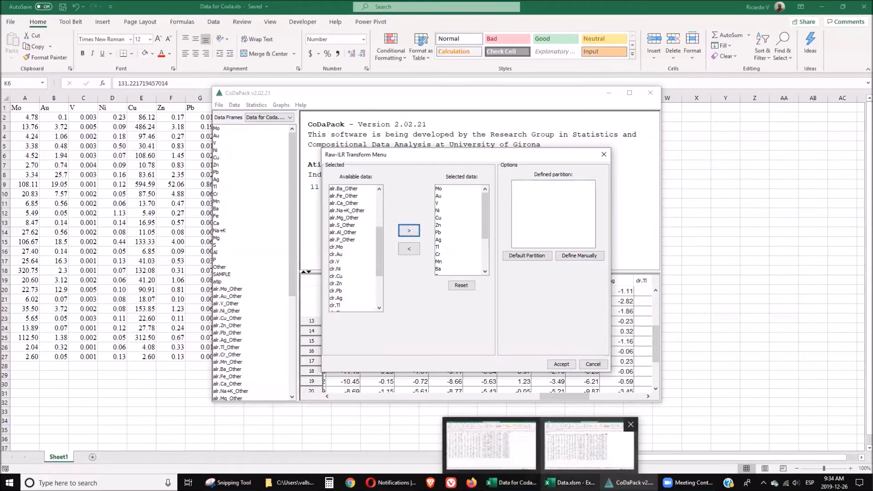
left_click(512, 482)
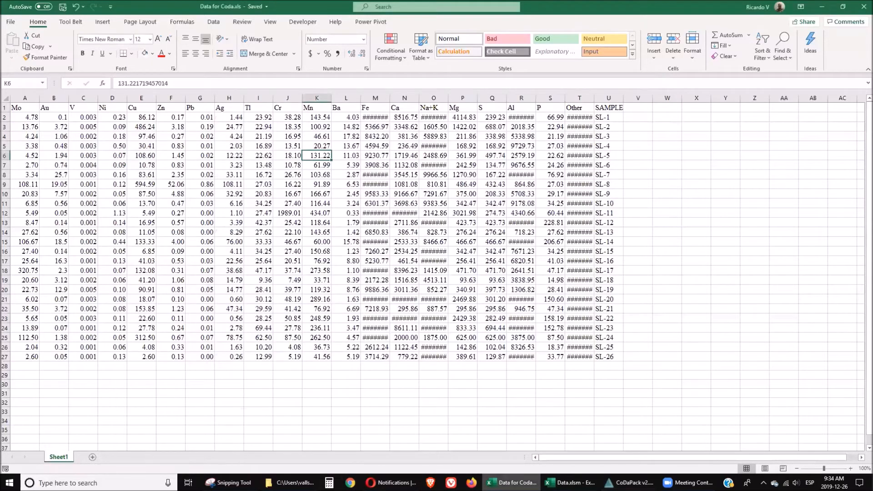
mouse_move(570, 483)
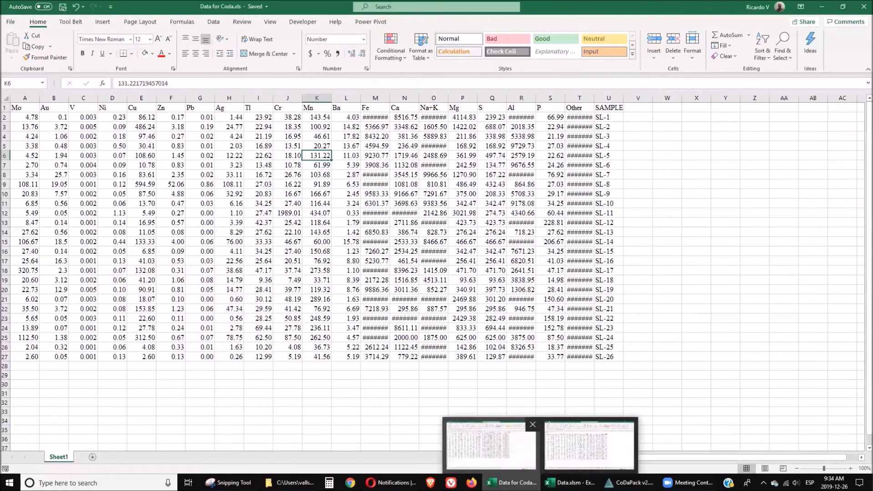
left_click(589, 445)
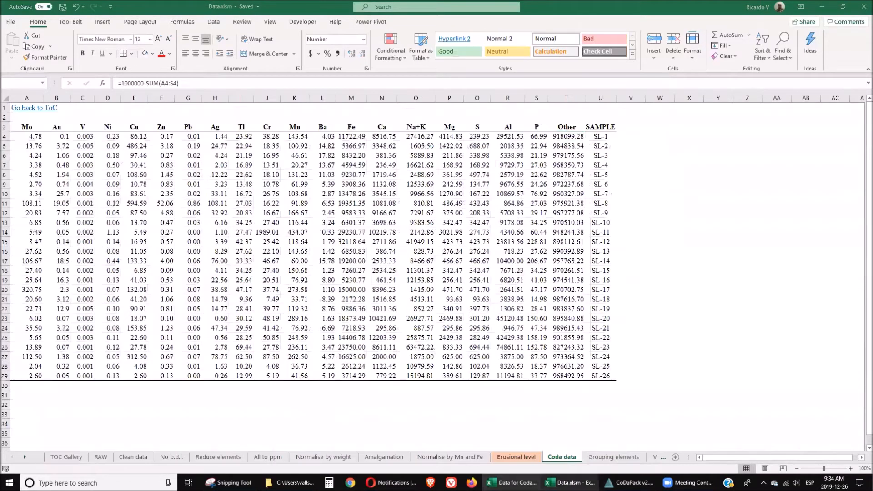
left_click(611, 457)
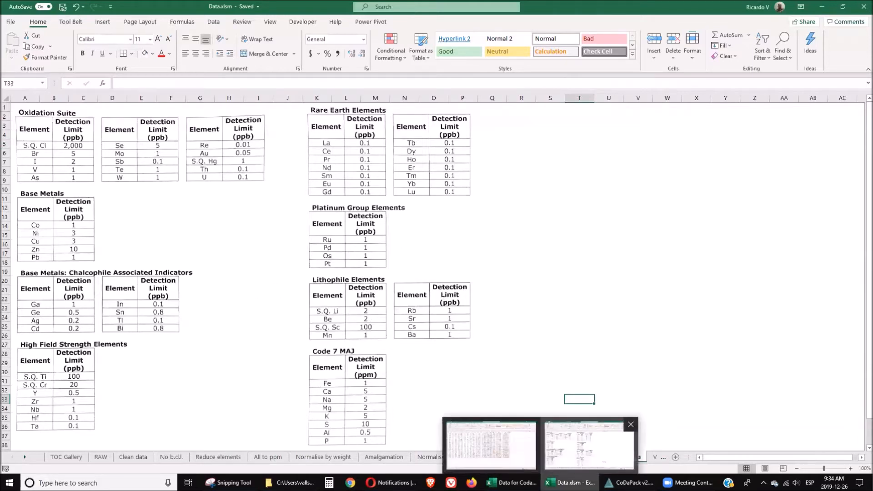
mouse_move(682, 483)
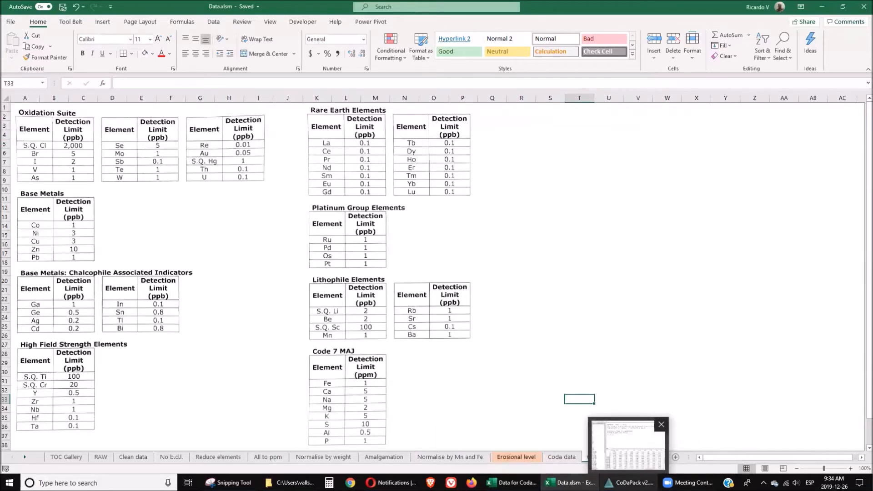
left_click(630, 483)
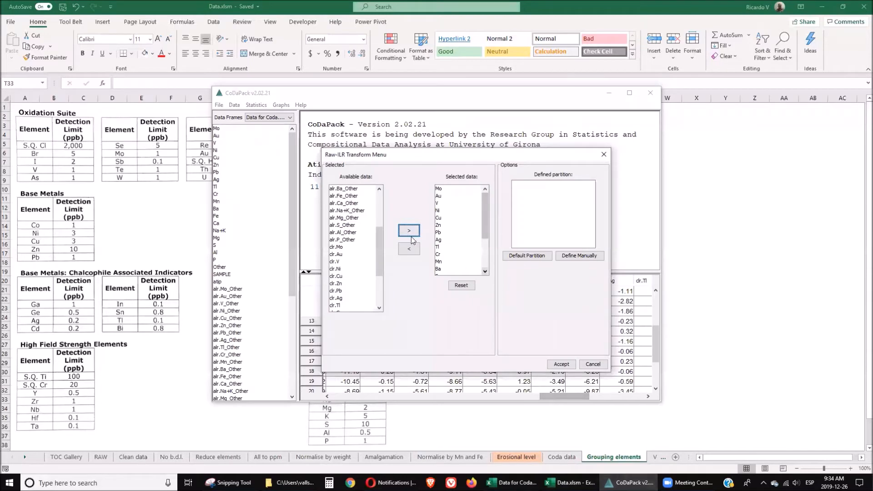
Define the partition manually, marking Mo, Au and V as positive against all other elements in column A
left_click(589, 257)
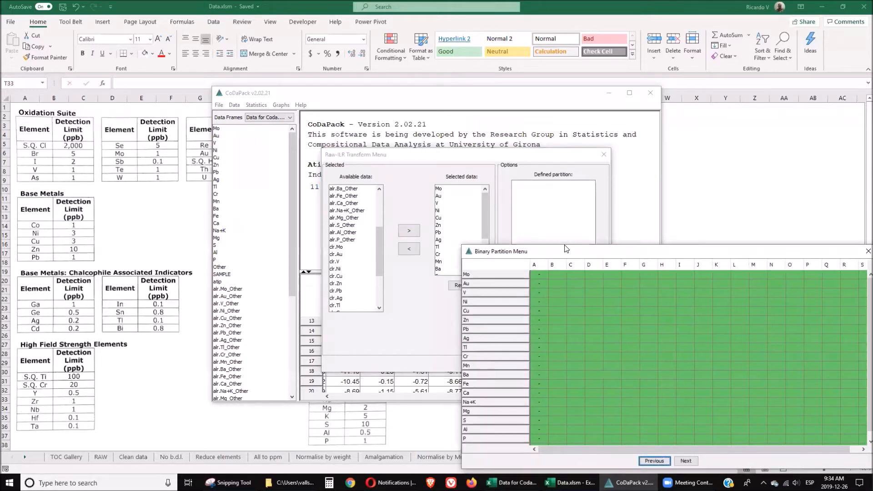
left_click_drag(565, 248, 379, 127)
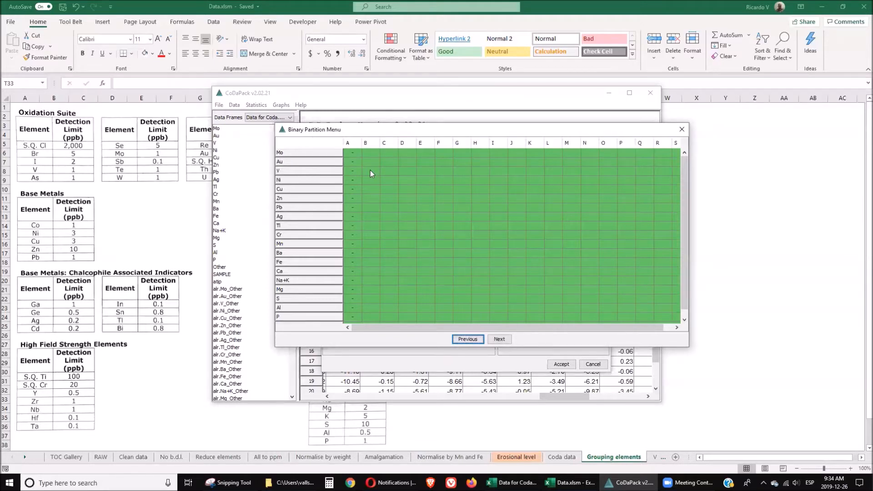
left_click(353, 153)
left_click(353, 162)
left_click(353, 171)
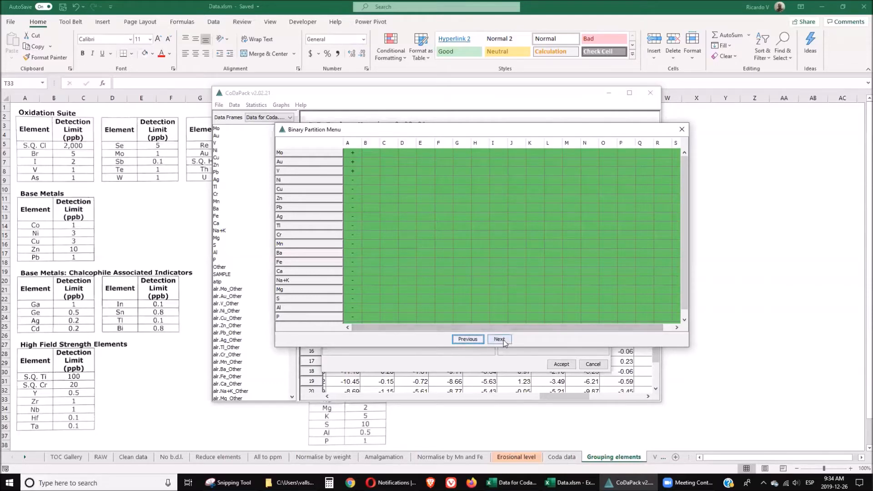
left_click(500, 340)
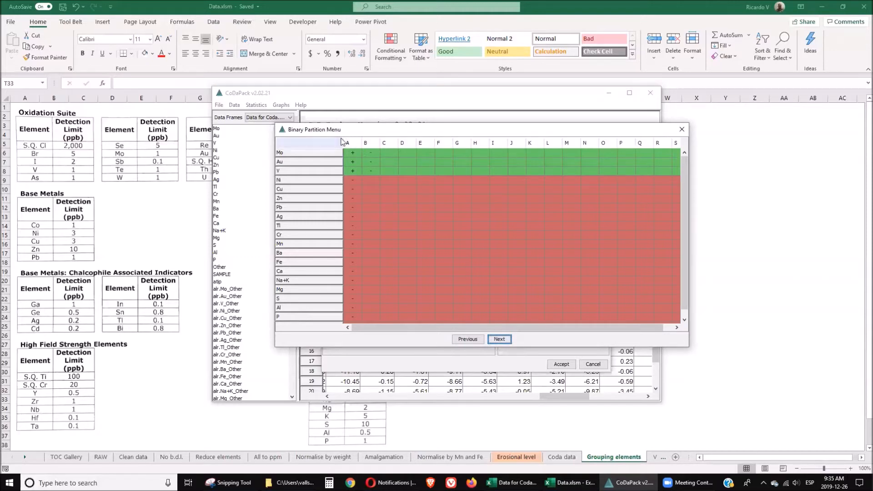
Split the oxidation suite: mark Mo and Au positive against V in column B, and Mo positive against Au in column C
left_click(372, 153)
left_click(371, 160)
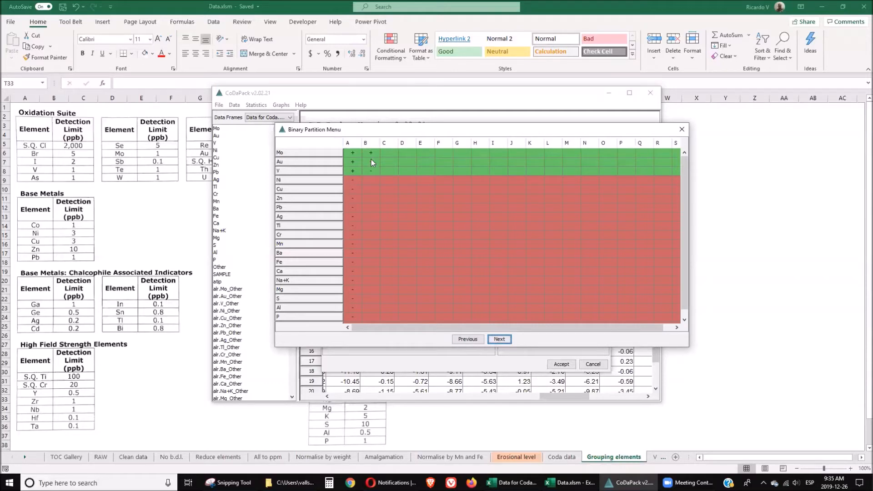
left_click(500, 339)
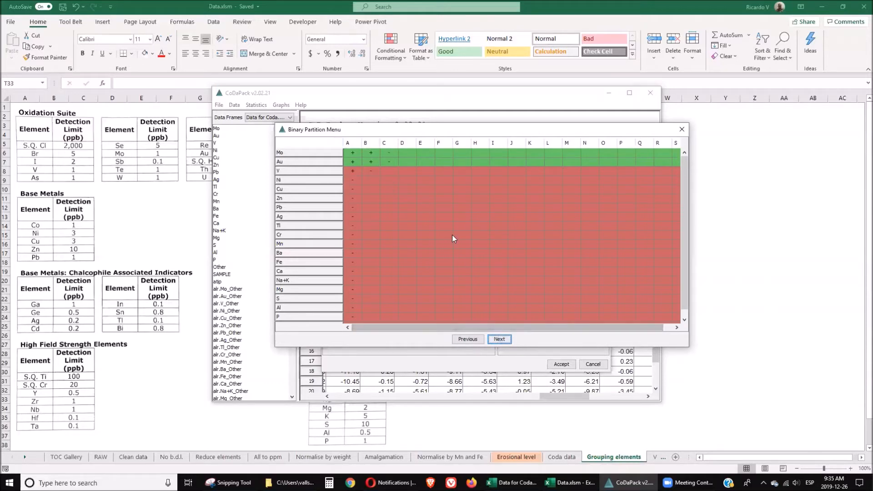
left_click(390, 155)
left_click(500, 339)
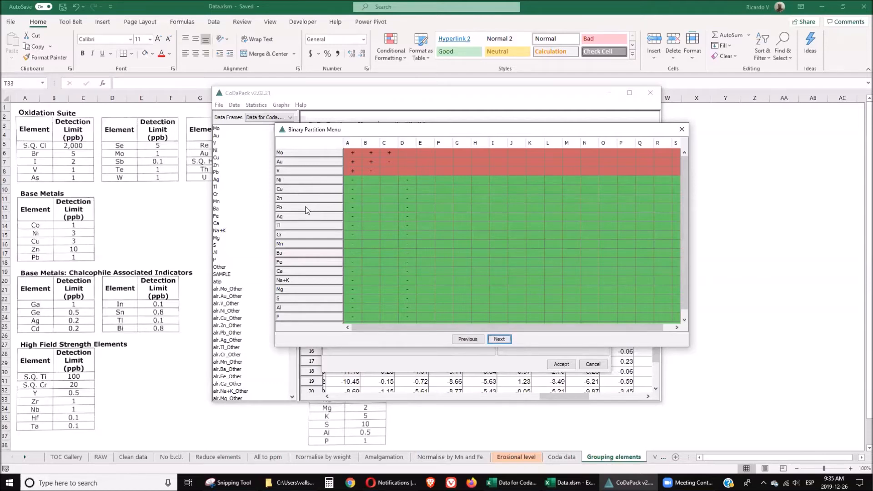
Mark the base metals Ni, Cu, Zn and Pb as positive against the remaining elements in column D of the partition
left_click(406, 208)
left_click(409, 180)
left_click(499, 339)
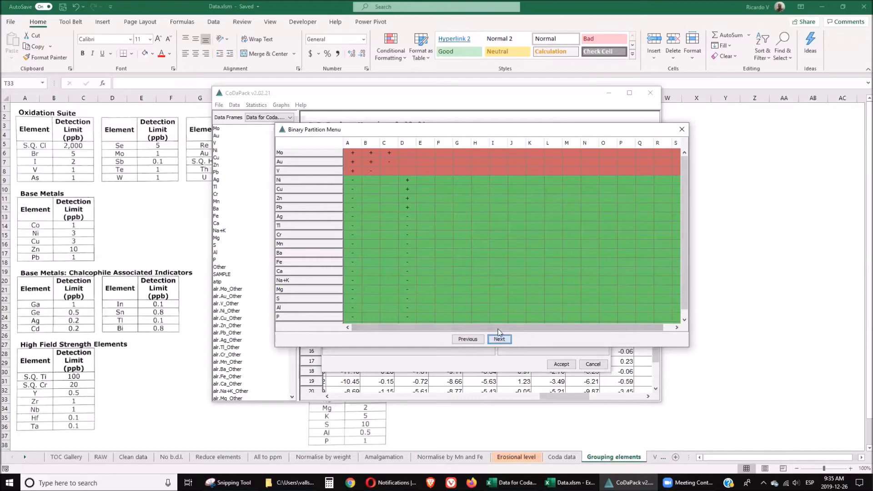
Split the base metals over columns E to G: Cu, Zn and Pb against Ni, Zn and Pb against Cu, and Pb against Zn
left_click(425, 208)
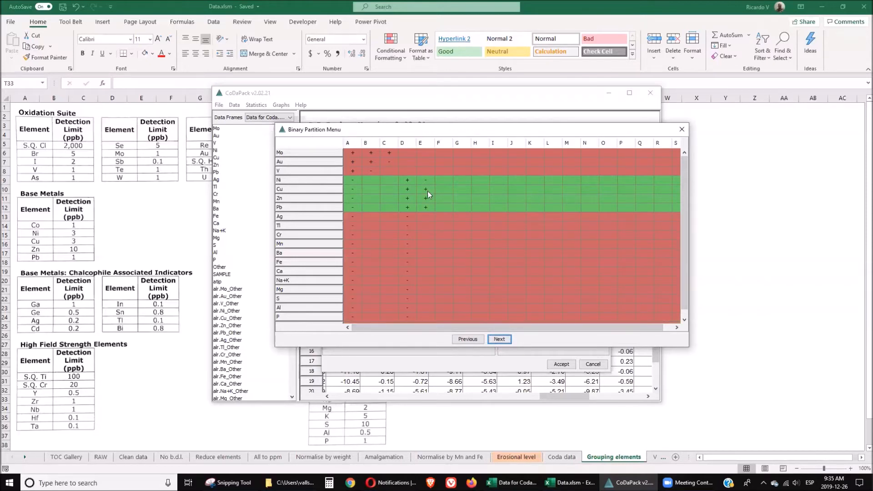
left_click(499, 338)
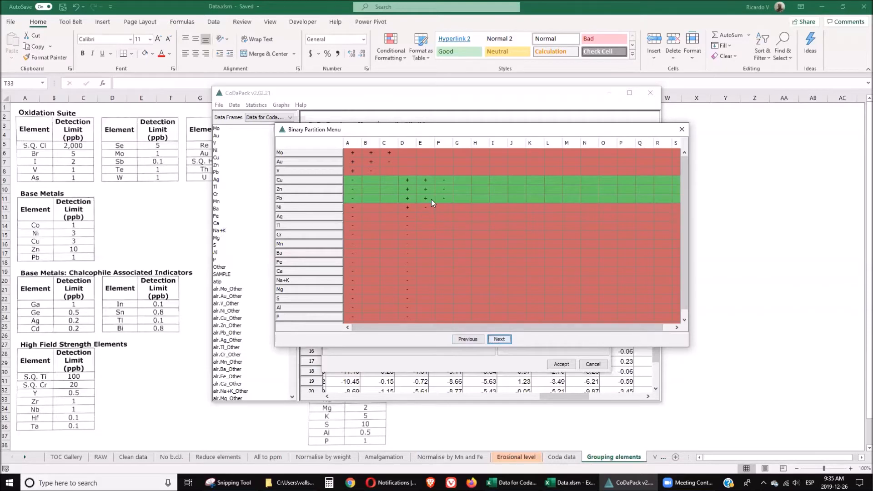
left_click(444, 190)
left_click(499, 339)
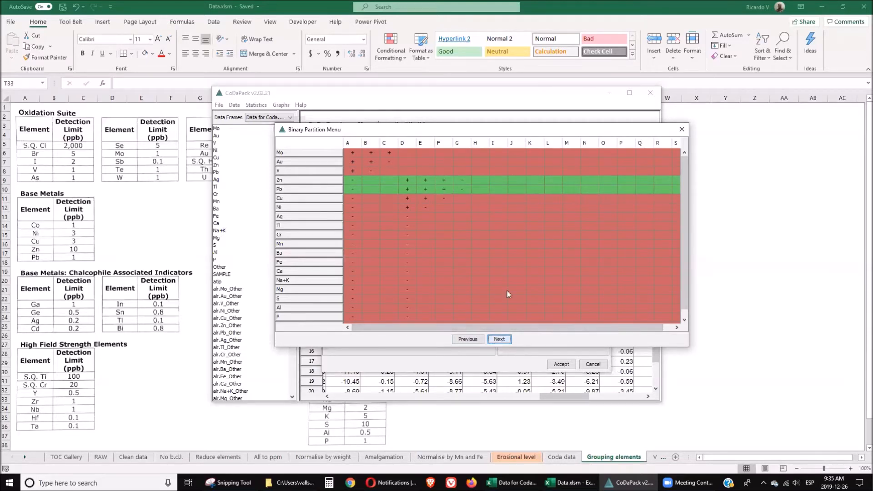
left_click(462, 190)
left_click(500, 339)
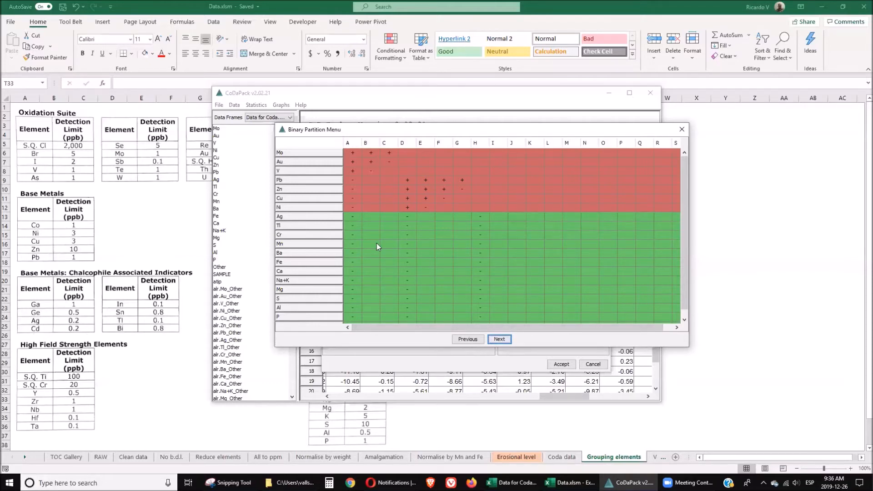
Mark Ag and Tl positive against the remaining elements in column H, and Tl positive against Ag in column I
left_click(480, 216)
left_click(480, 225)
left_click(502, 341)
left_click(498, 225)
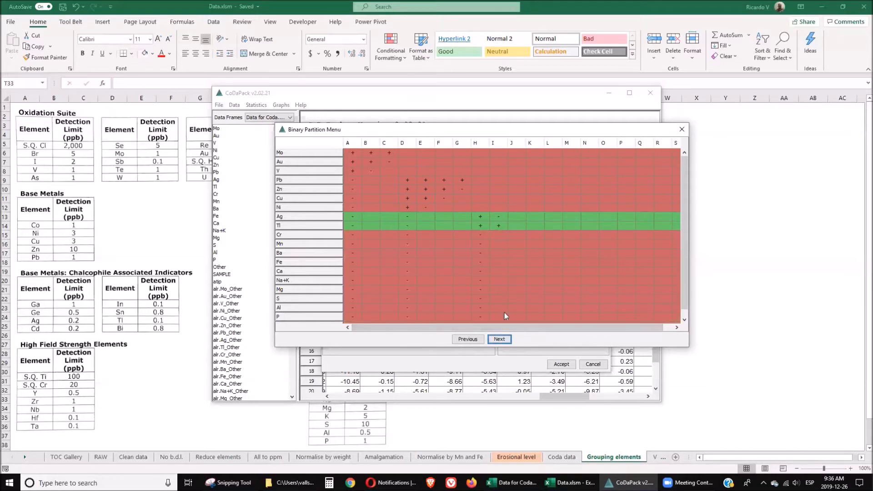
left_click(501, 340)
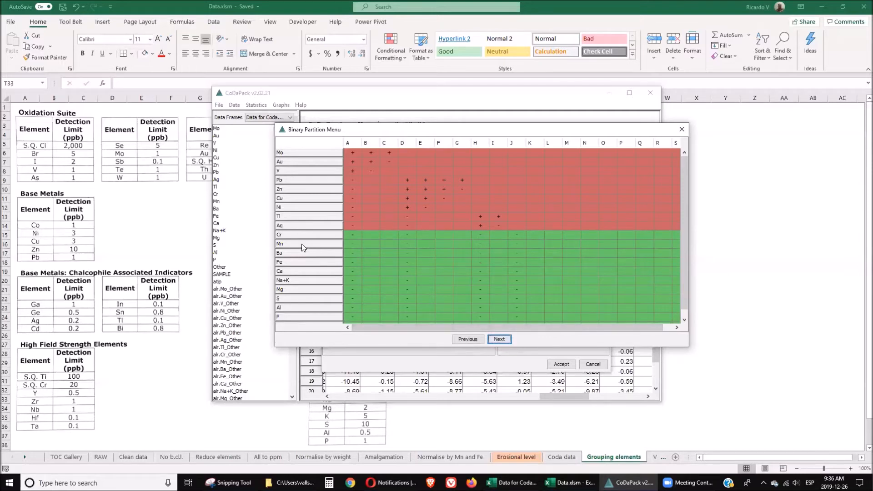
Mark Cr, Mn and Ba as positive against the remaining elements in column J of the partition
key("super+shift+Right")
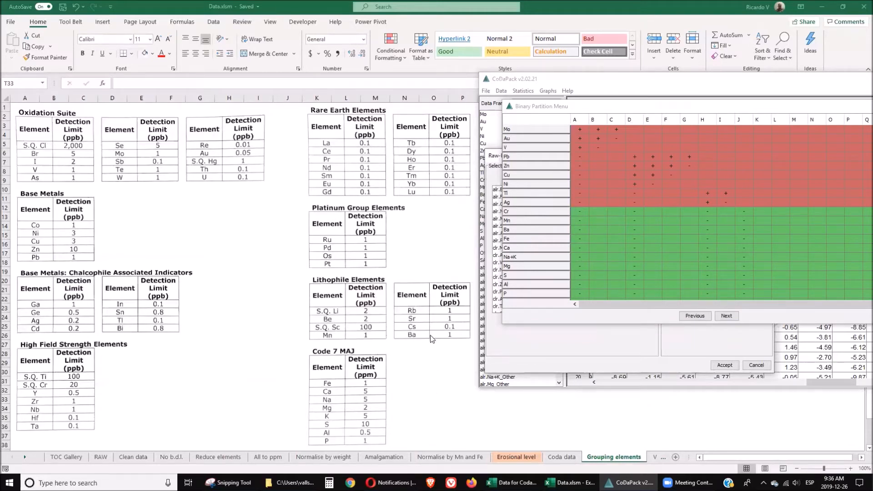
left_click(744, 211)
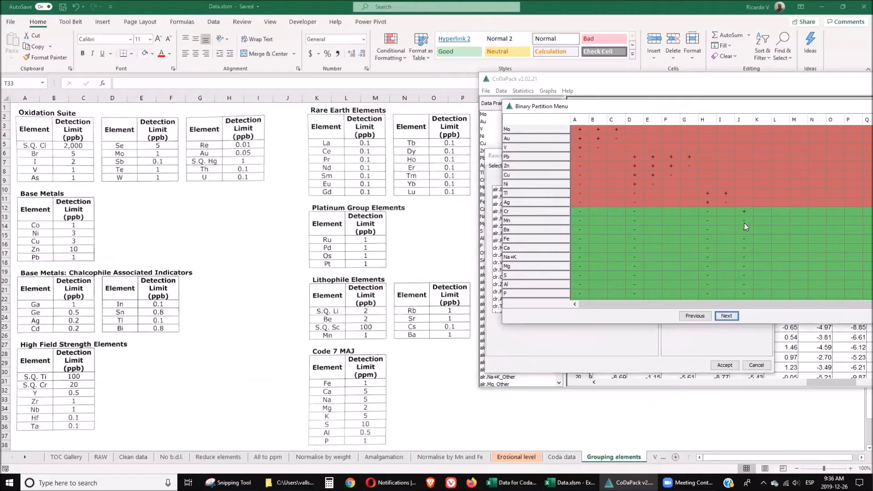
left_click(744, 220)
left_click(744, 230)
Split Cr, Mn and Ba over columns K and L: Mn and Ba positive against Cr, and Ba positive against Mn
left_click(761, 229)
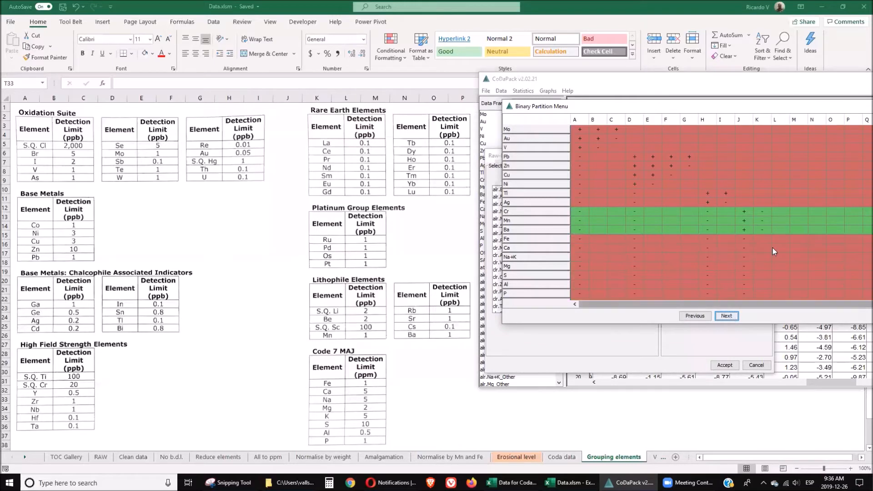
left_click(763, 220)
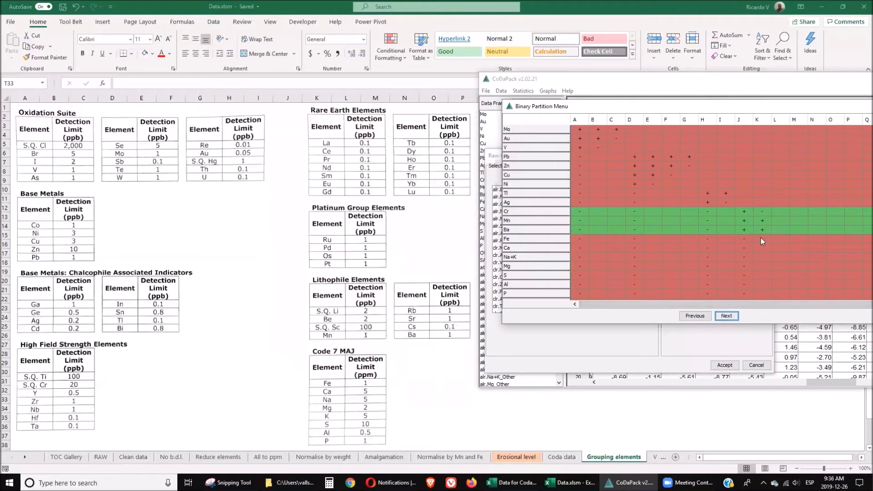
left_click(762, 229)
left_click(726, 317)
left_click(780, 220)
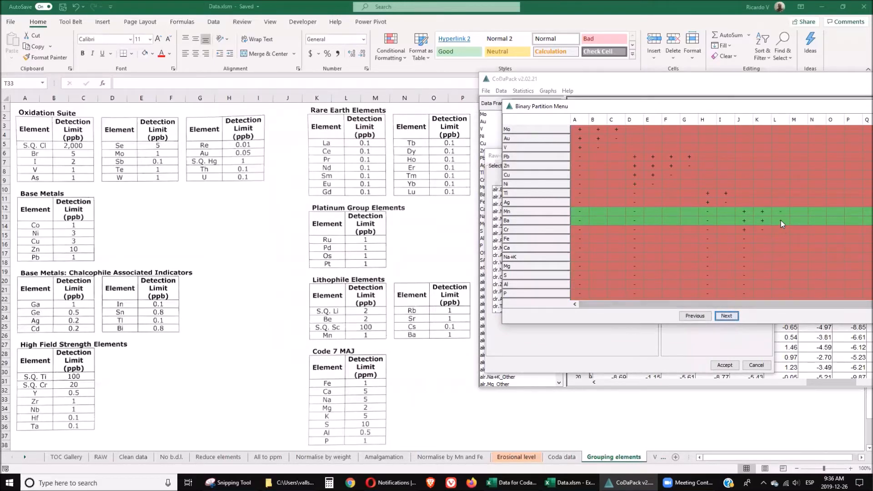
left_click(728, 317)
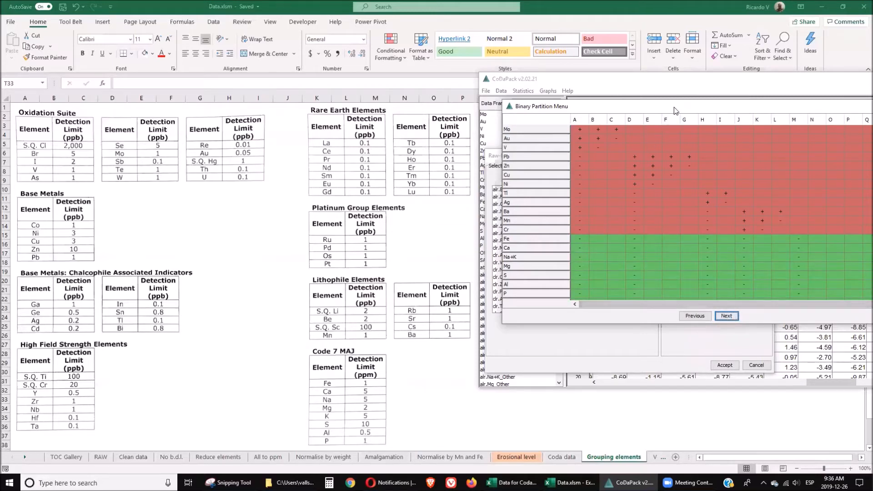
Mark the major elements Fe, Ca, Na+K, Mg, S, Al and P as positive against Other in column M
left_click_drag(681, 105, 429, 102)
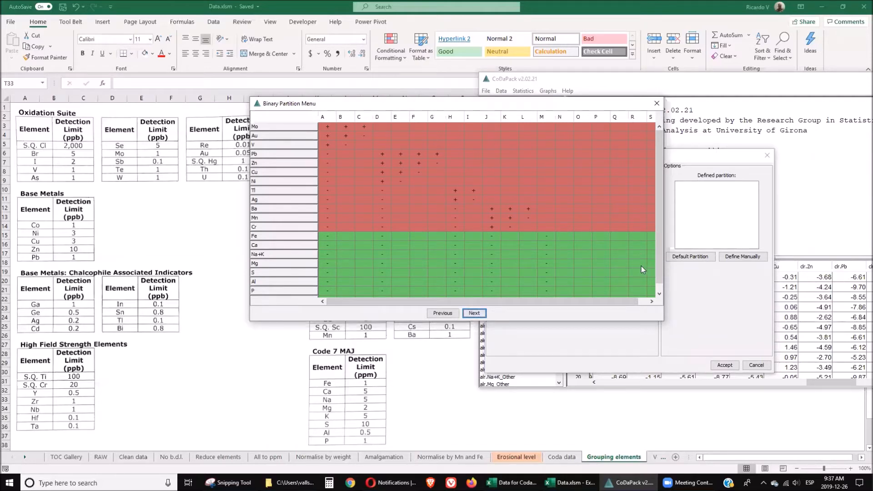
left_click_drag(661, 274, 644, 289)
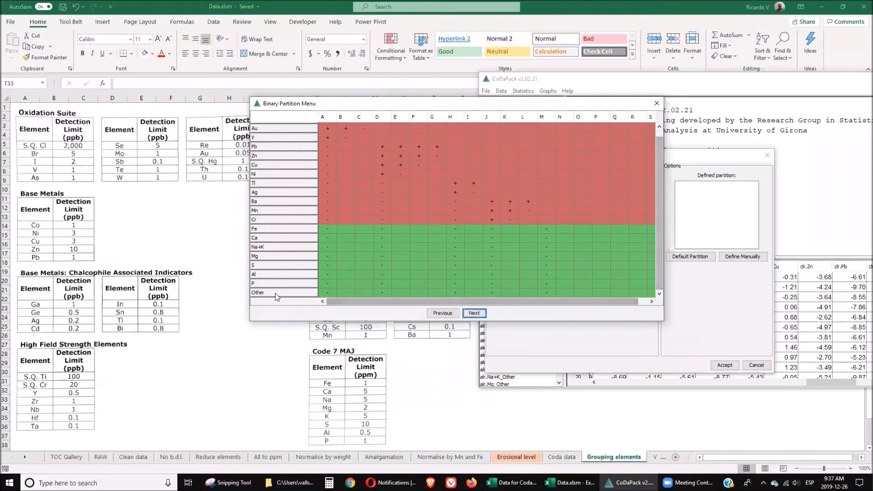
left_click(546, 228)
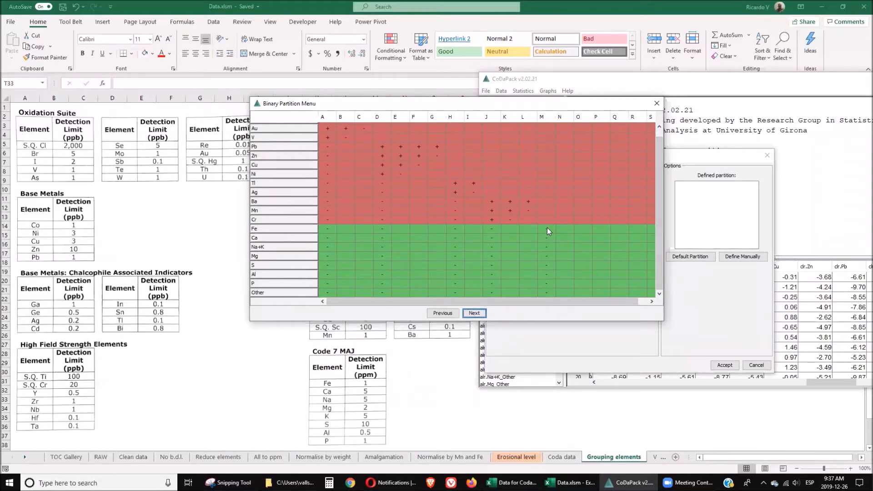
left_click(547, 247)
left_click(546, 265)
left_click(546, 256)
left_click(546, 274)
left_click(547, 284)
Mark Ca, Na+K, Mg, S, Al and P as positive against Fe in column N
left_click(564, 284)
left_click(564, 284)
left_click(566, 264)
left_click(567, 255)
left_click(566, 245)
left_click(566, 237)
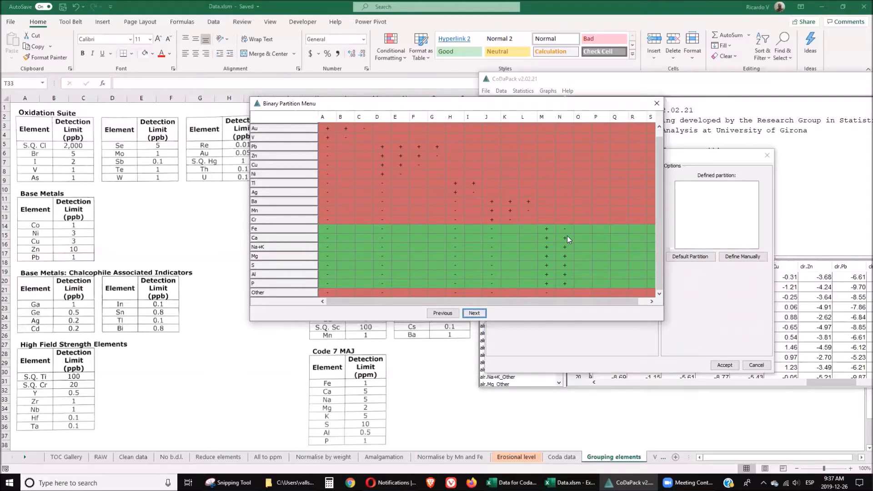
left_click(485, 314)
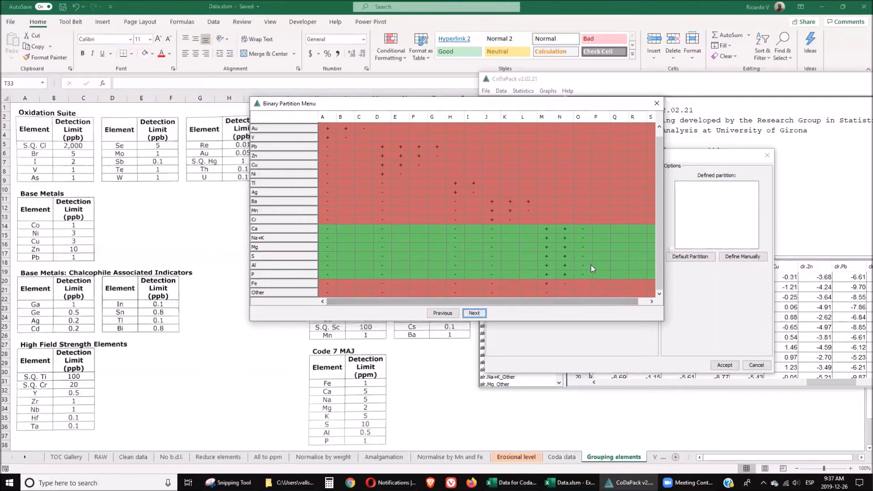
Fill columns O and P: Na+K, Mg, S, Al and P positive against Ca, and Mg, S, Al and P against Na+K
left_click(583, 274)
left_click(583, 265)
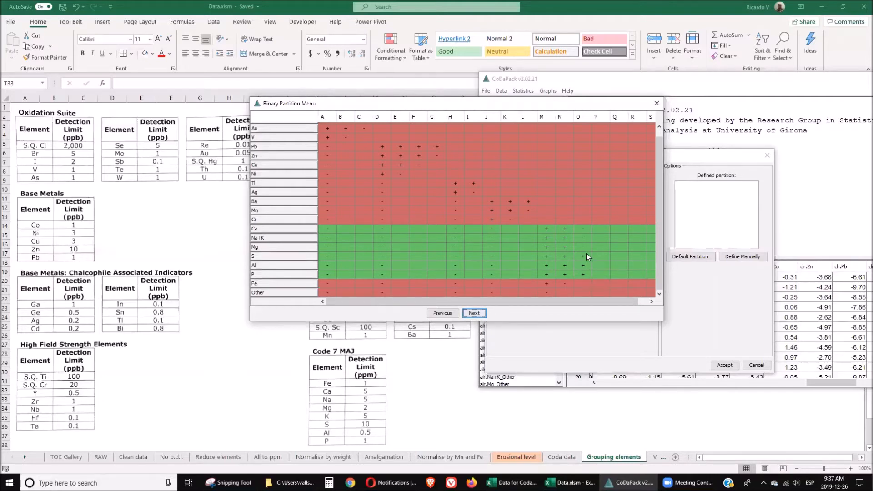
left_click(583, 238)
left_click(474, 313)
left_click(601, 265)
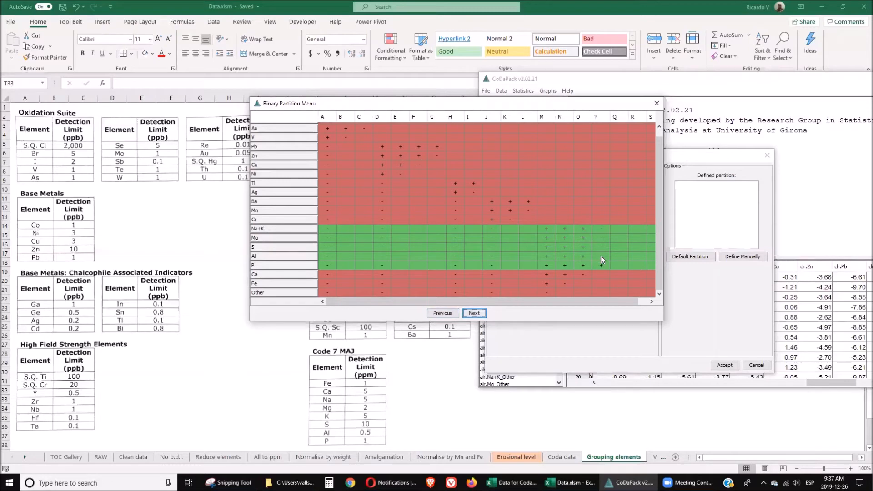
left_click(603, 247)
left_click(602, 238)
left_click(474, 313)
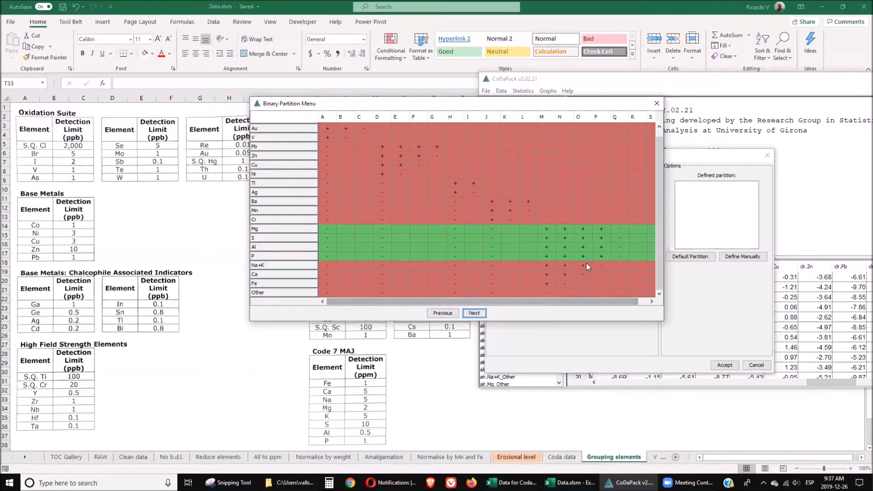
Complete columns Q to S: Mg, S and Al positive against P, Mg and Al against S, and Al against Mg
left_click_drag(620, 302, 629, 302)
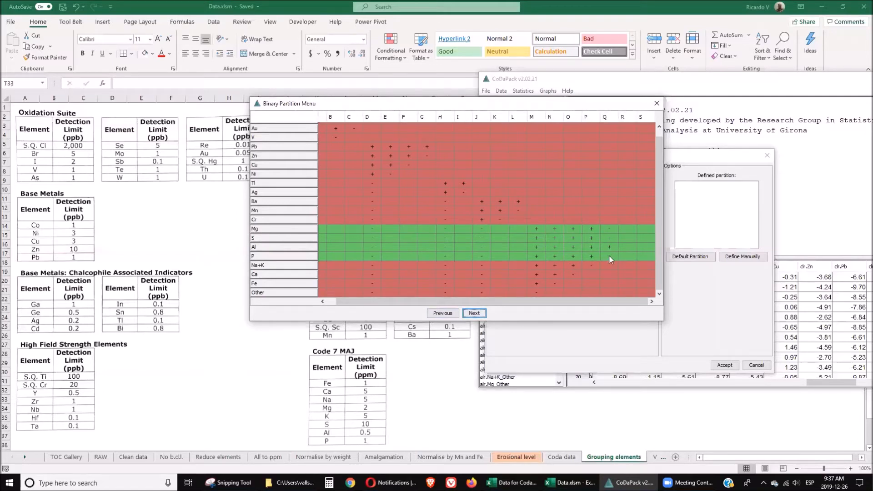
left_click(610, 239)
left_click(611, 230)
left_click(477, 313)
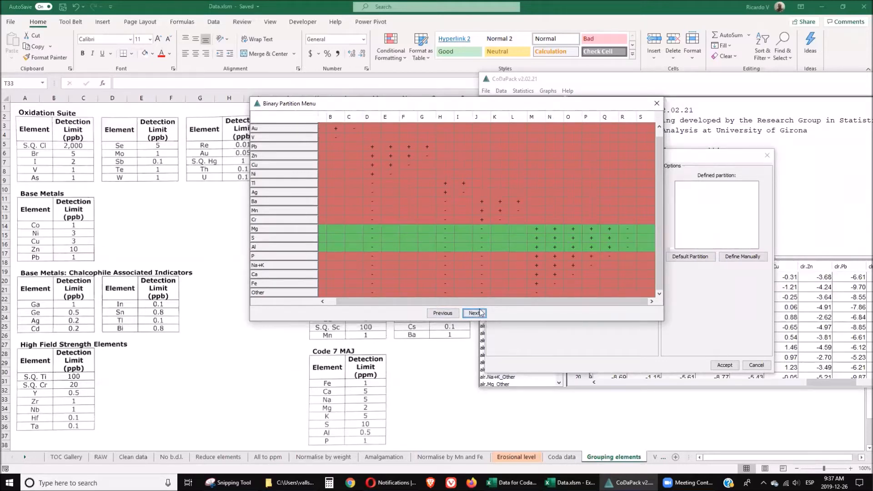
left_click(627, 229)
left_click(480, 314)
left_click(645, 238)
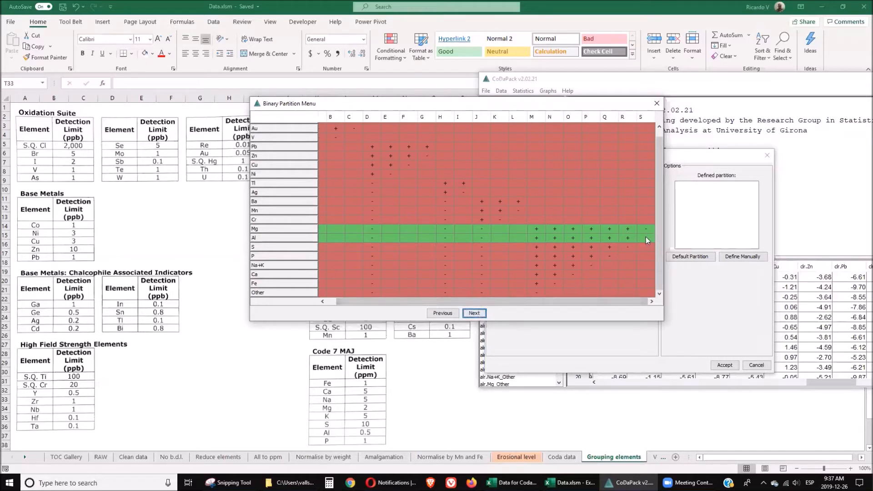
left_click(475, 314)
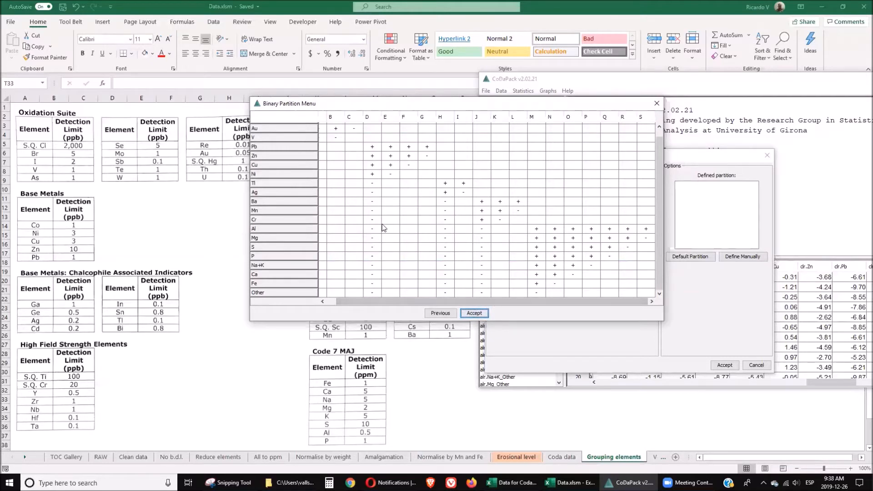
Accept the manual binary partition and run the Raw-ILR transformation on the selected elements
left_click(478, 314)
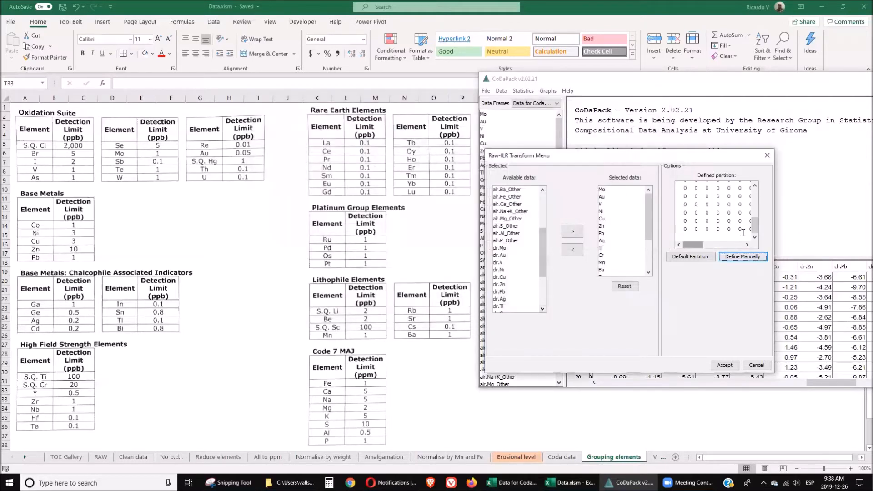
left_click(728, 367)
left_click_drag(558, 222, 557, 359)
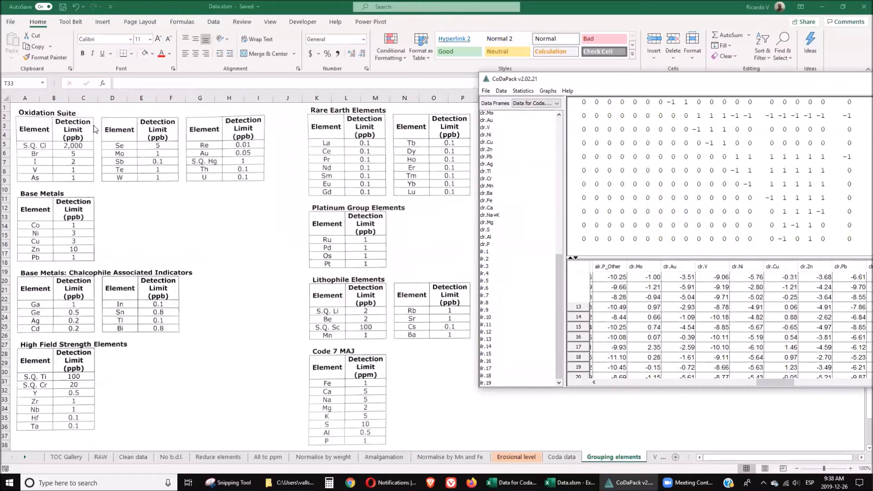
Export the transformed data to an XLS file named "Open da" in the GD9 folder
left_click_drag(672, 82, 460, 79)
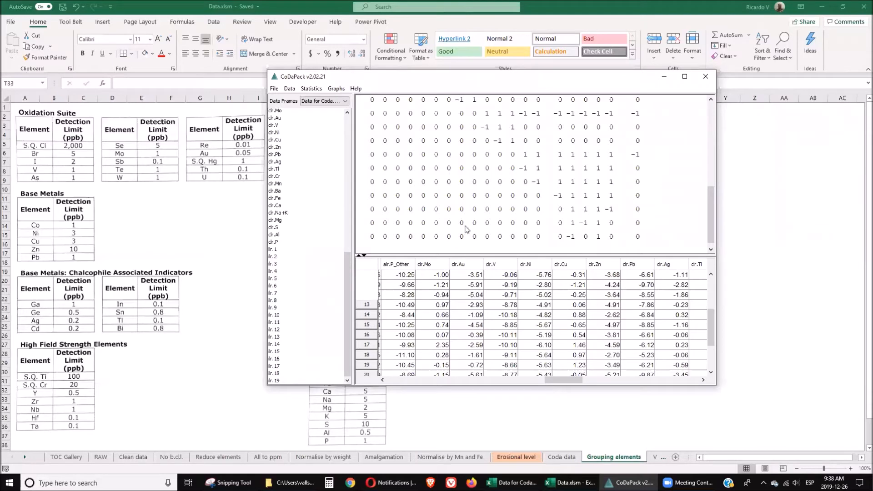
left_click(274, 90)
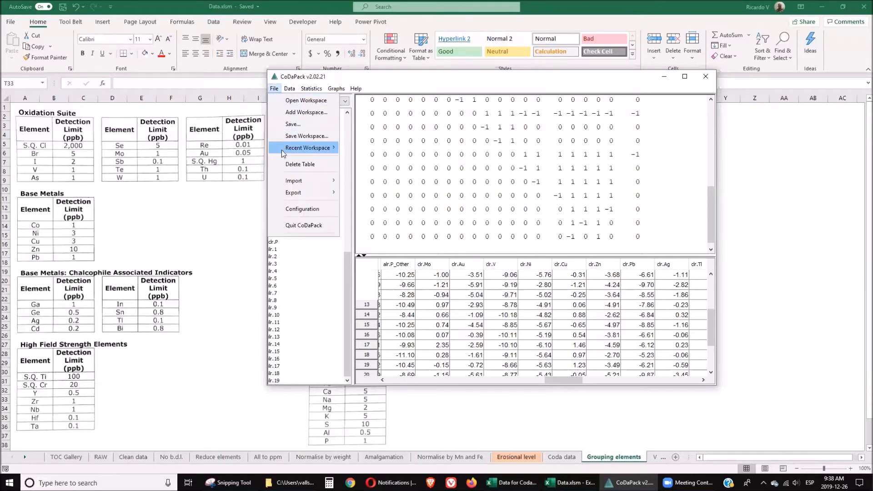
mouse_move(290, 193)
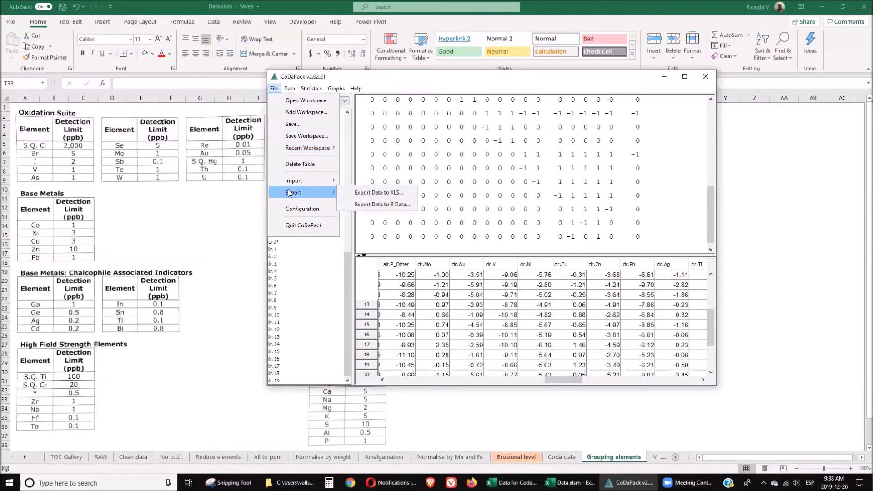
left_click(377, 194)
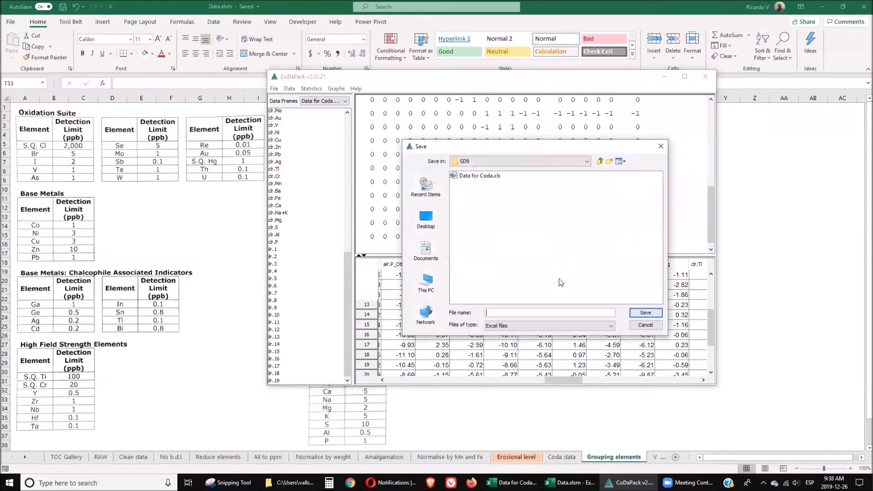
left_click(533, 309)
type("Opén")
key("BackSpace")
key("BackSpace")
type("en da")
key("Return")
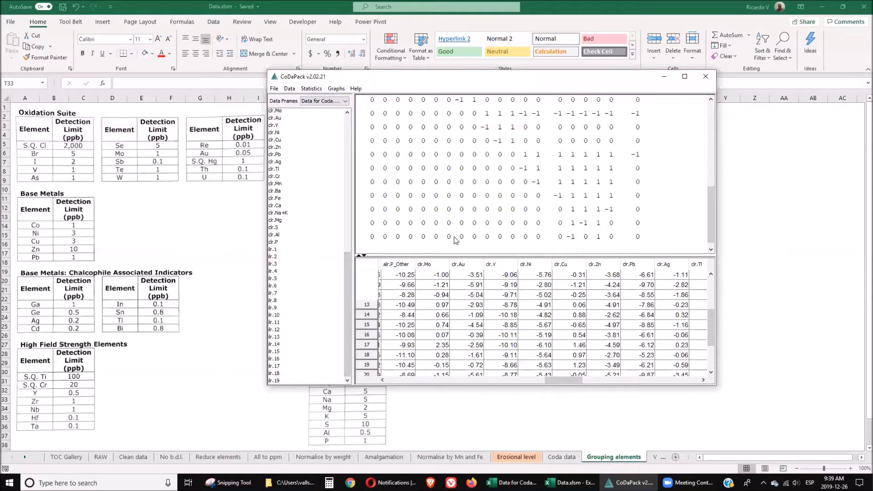
View the Variation array sheet of the Data.xlsm workbook in Excel and switch back to CoDaPack
key("alt+Tab")
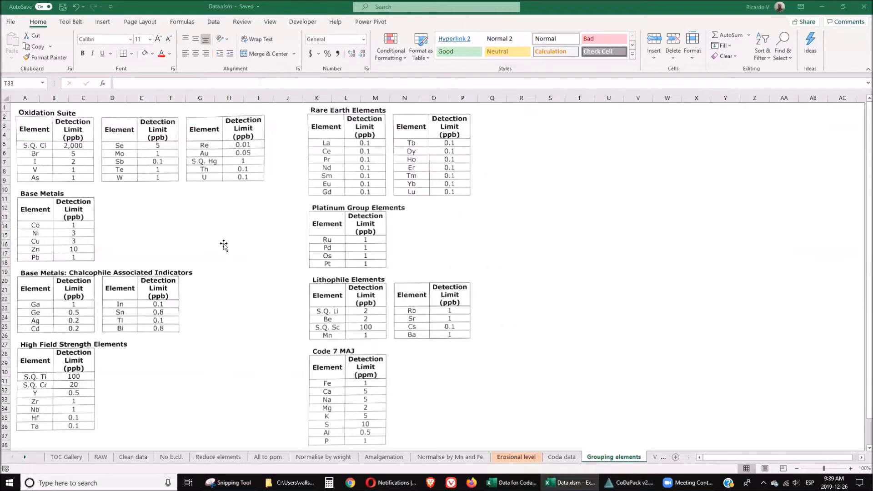
left_click(653, 457)
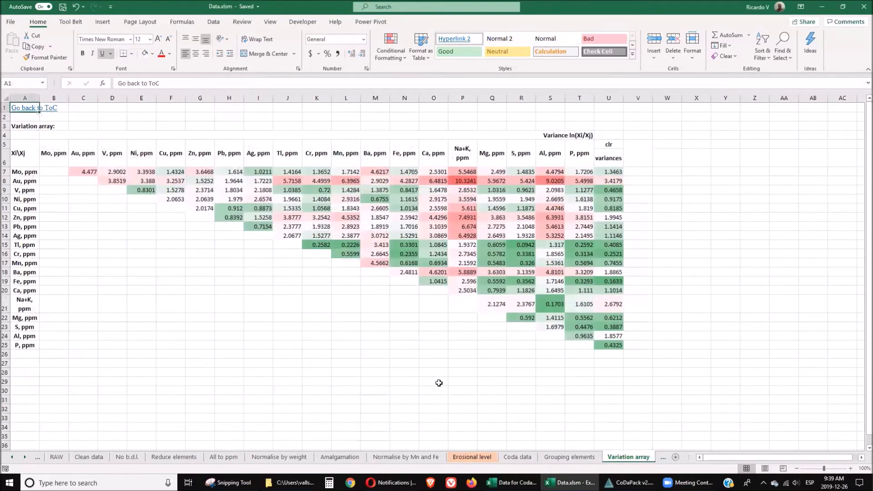
mouse_move(627, 483)
left_click(628, 483)
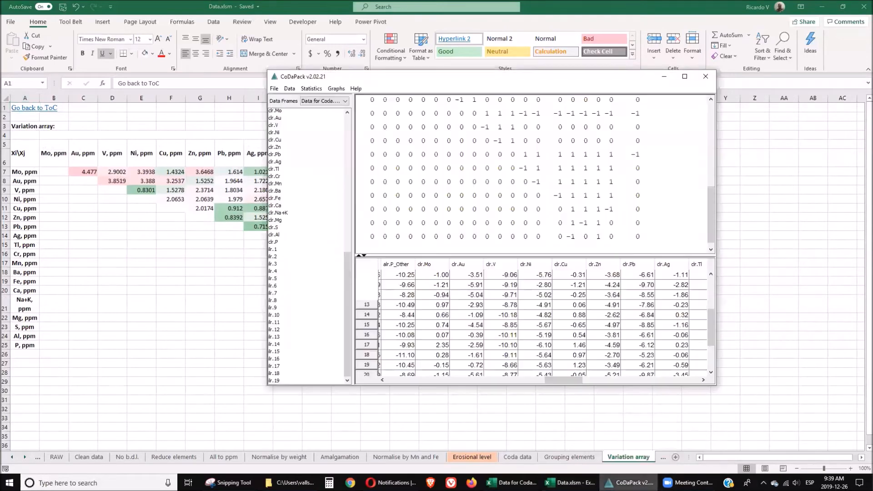
Run a compositional statistics summary on the elements Mo through Other, including center, percentiles, variation array and total variance
left_click(311, 89)
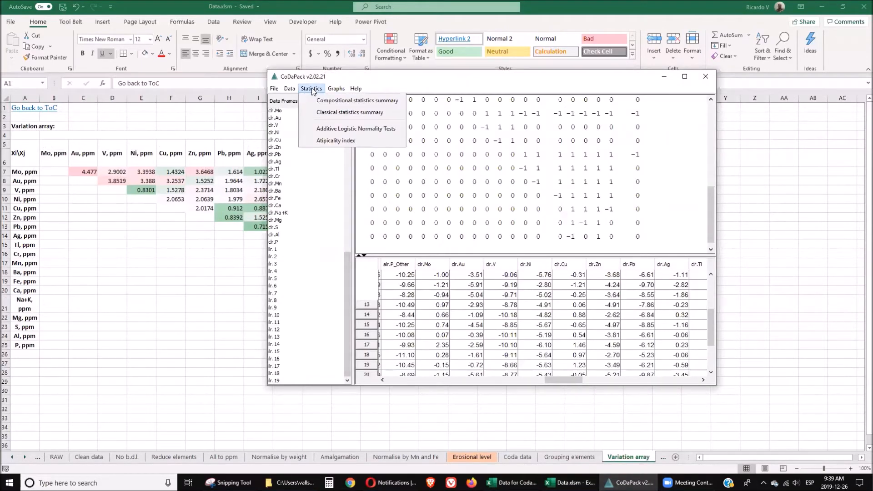
left_click(331, 114)
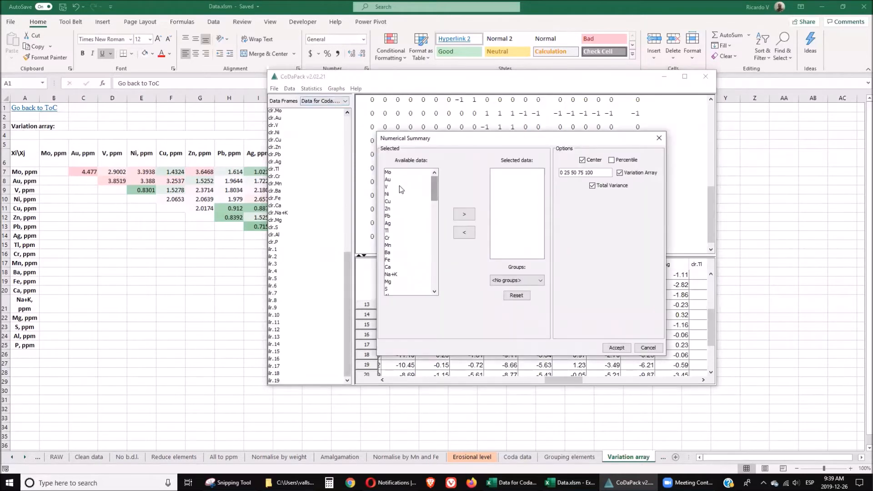
left_click_drag(434, 191, 439, 214)
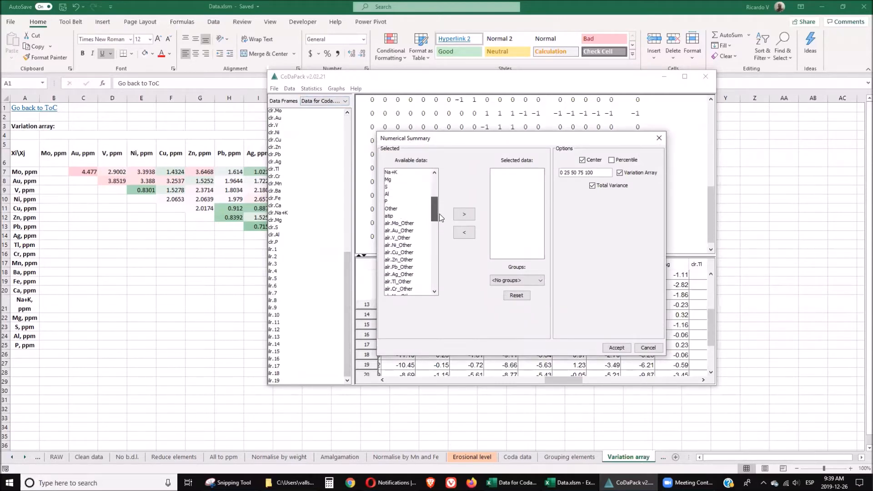
left_click(389, 210, "shift")
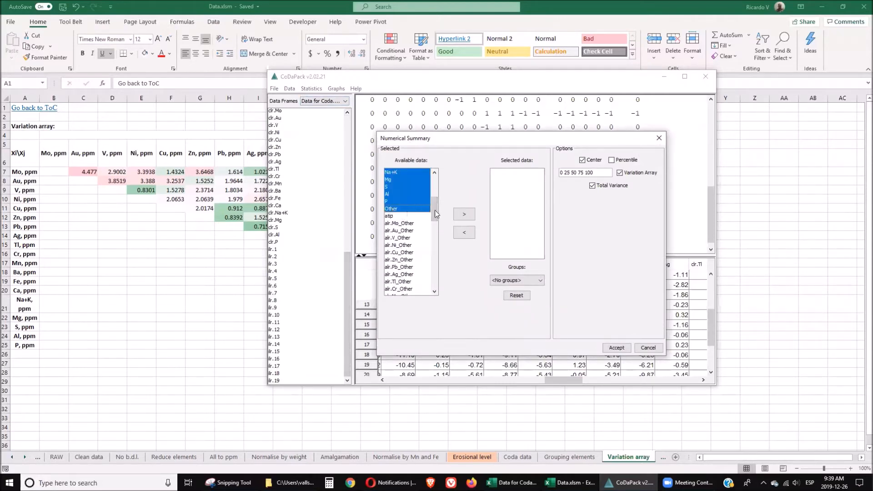
left_click(471, 212)
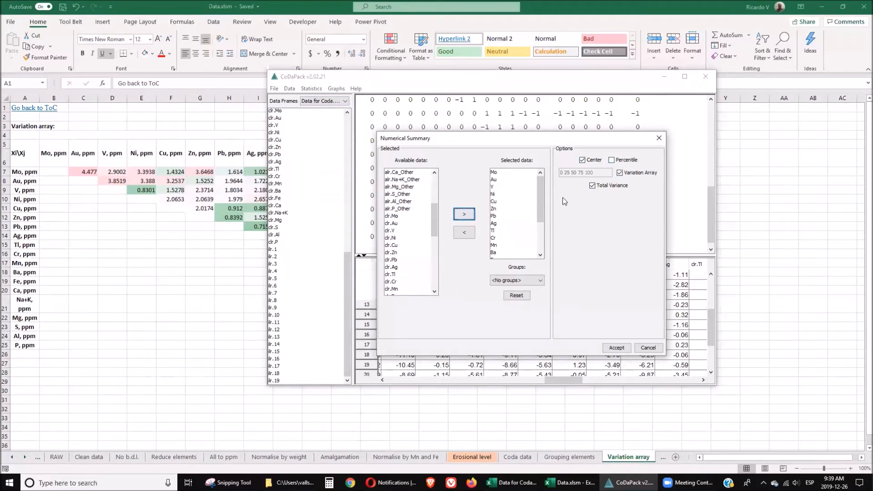
left_click(610, 160)
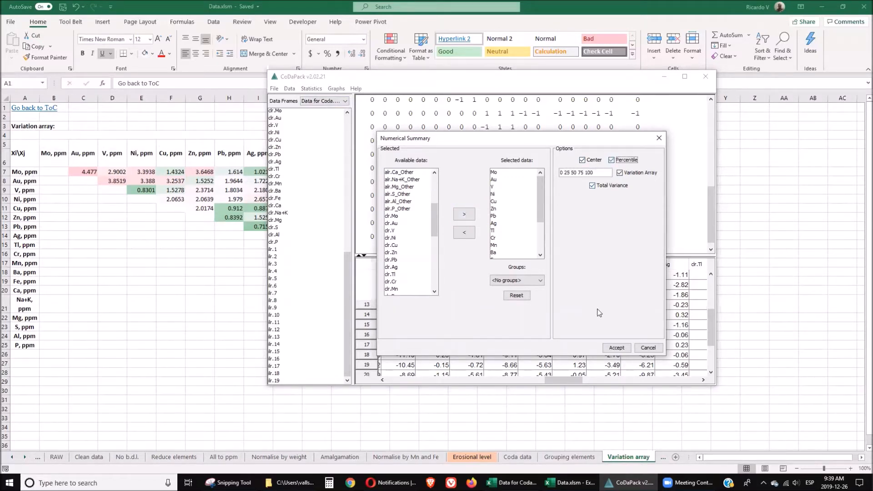
left_click(617, 348)
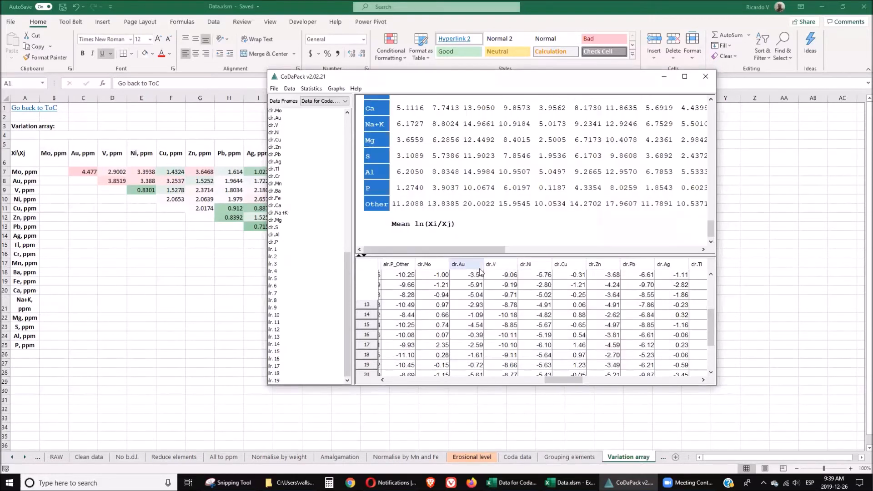
Maximize the CoDaPack window, enlarge the results pane to show the whole variation array, and select the table
scroll(514, 189, "up", 3)
scroll(514, 189, "up", 5)
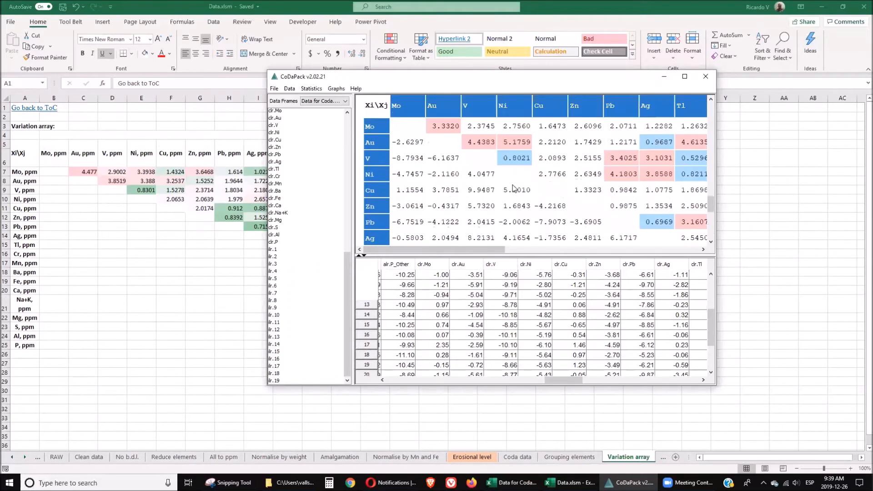
left_click(684, 76)
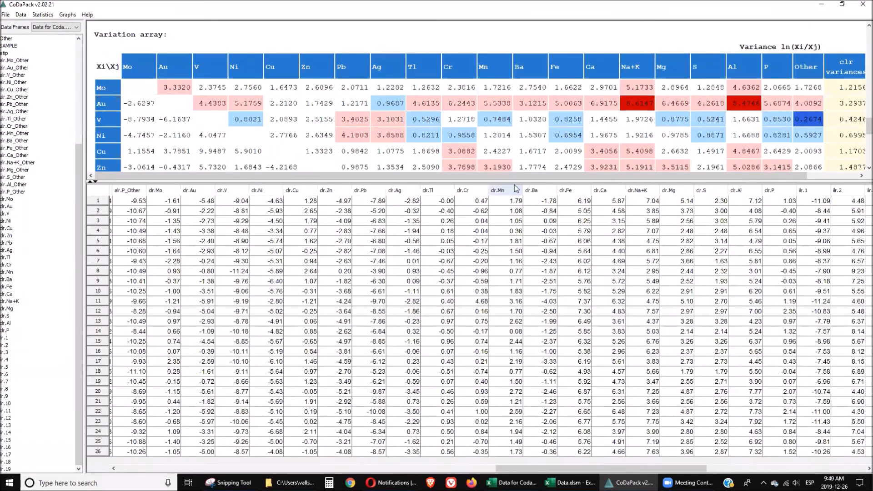
left_click_drag(514, 181, 515, 396)
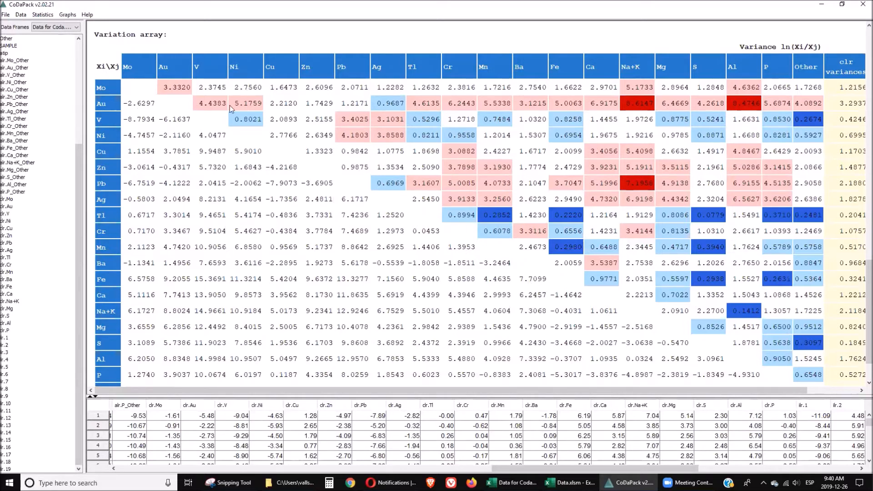
left_click_drag(99, 70, 505, 372)
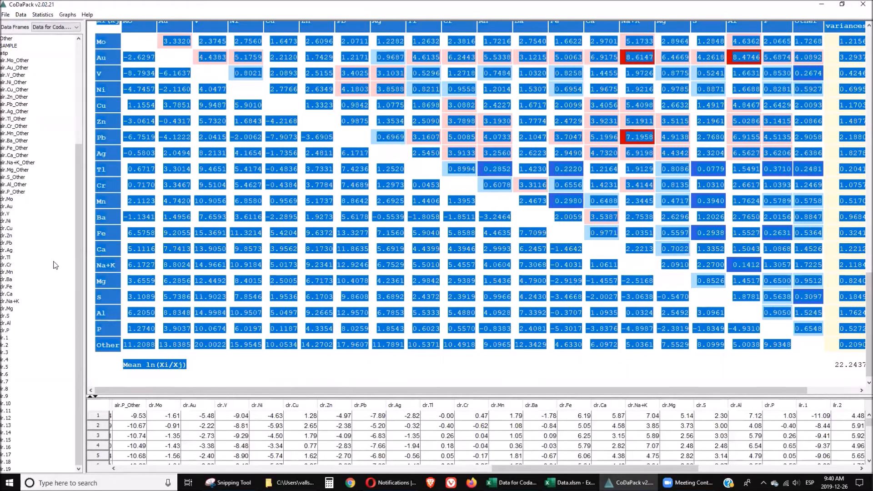
Review the Variation array sheet of the Data.xlsm workbook in Excel and open its CLR Biplot sheet
mouse_move(512, 483)
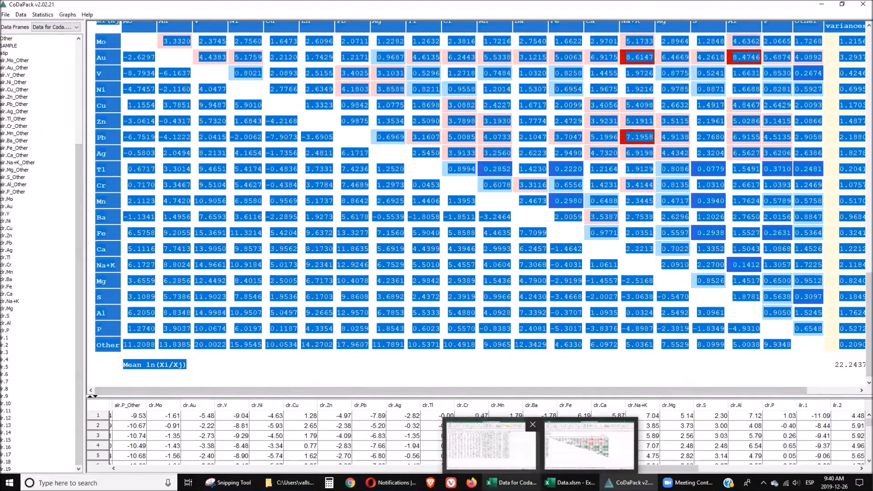
left_click(491, 445)
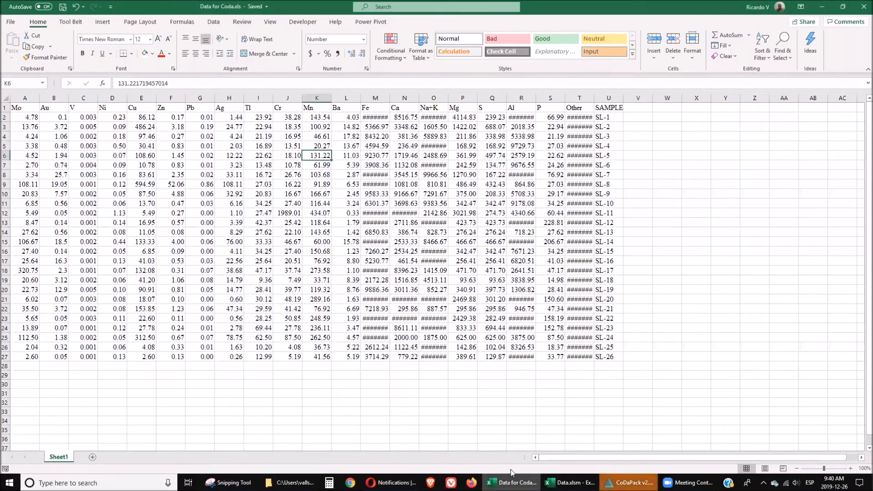
left_click(575, 483)
left_click(438, 407)
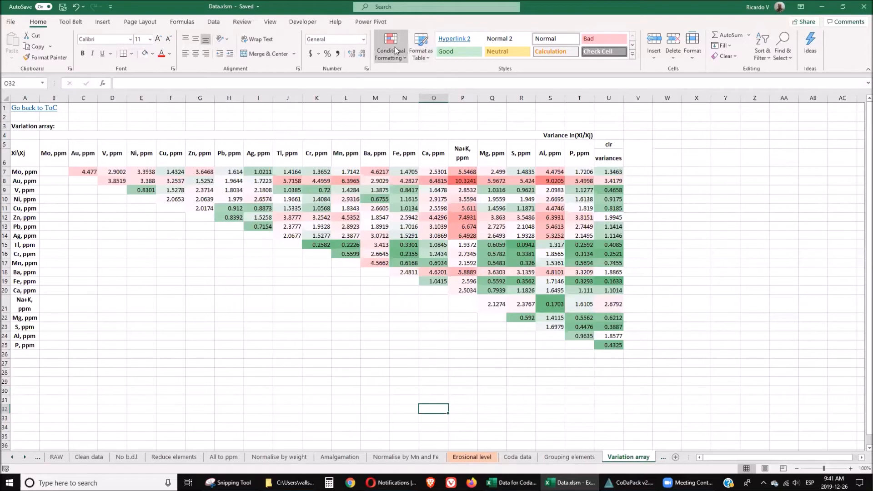
mouse_move(668, 482)
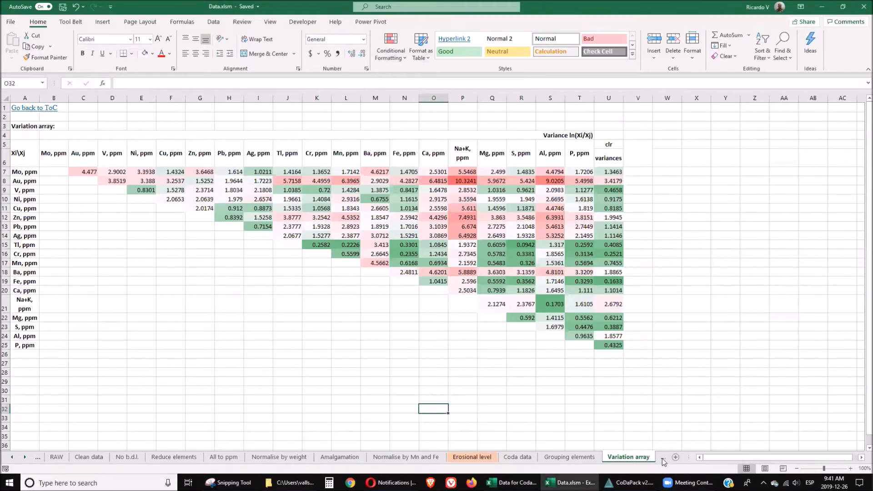
left_click(665, 457)
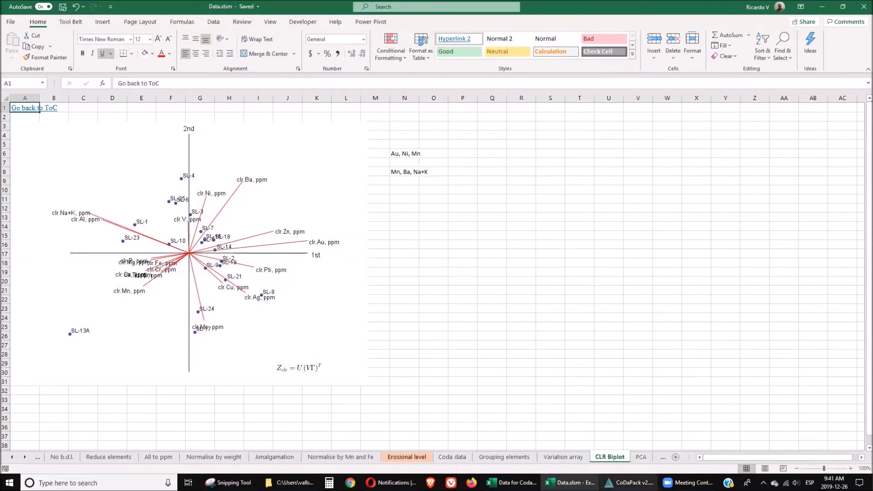
Switch back to CoDaPack and generate a CLR biplot of the elements Mo through P without groups
mouse_move(570, 482)
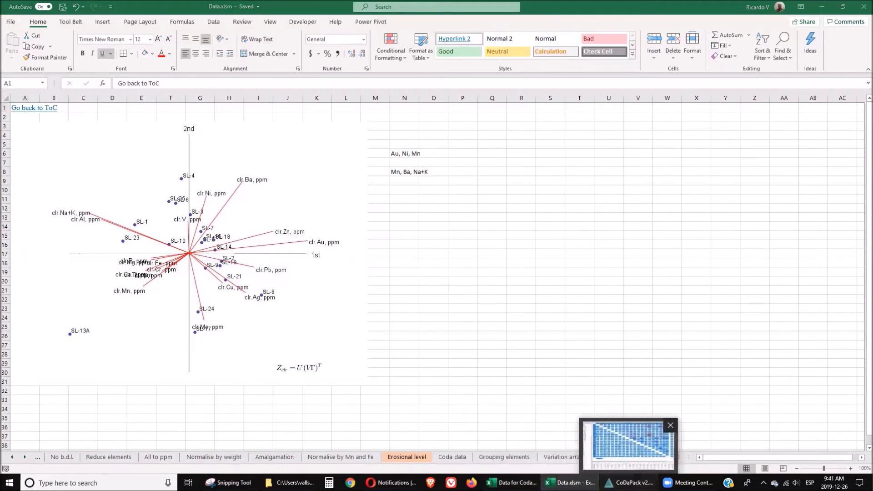
left_click(629, 483)
left_click(68, 15)
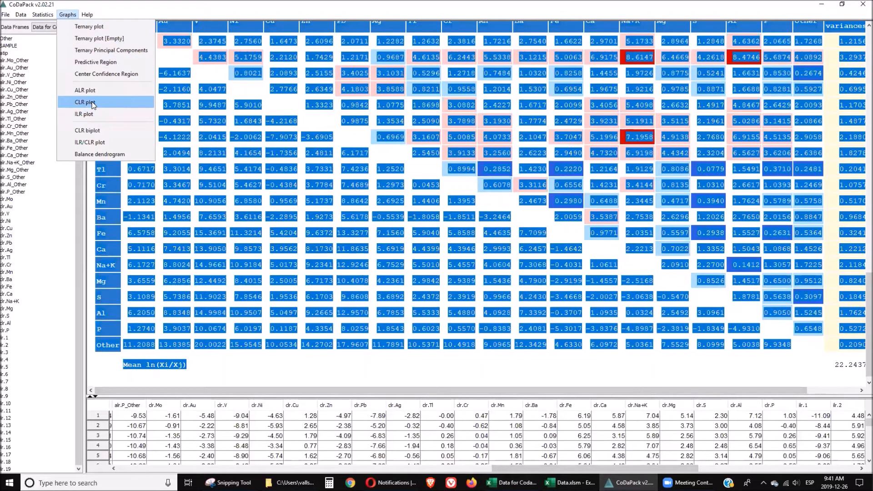
left_click(87, 131)
left_click(332, 181)
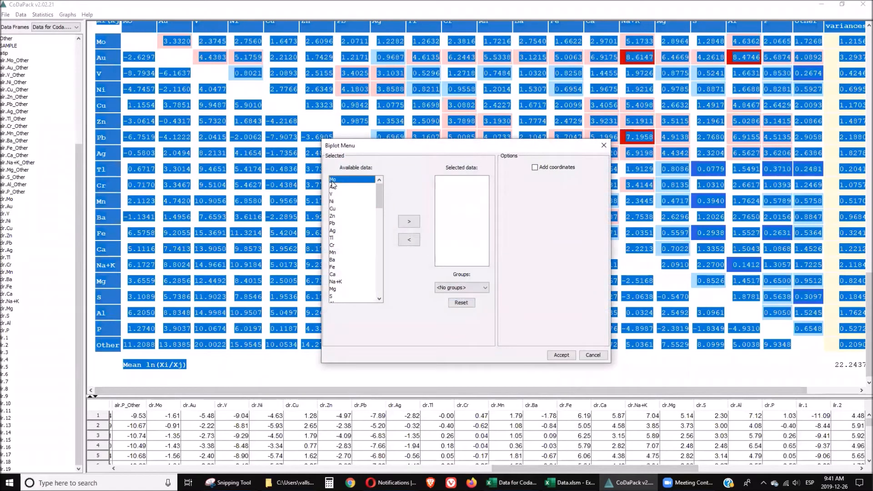
scroll(355, 200, "down", 2)
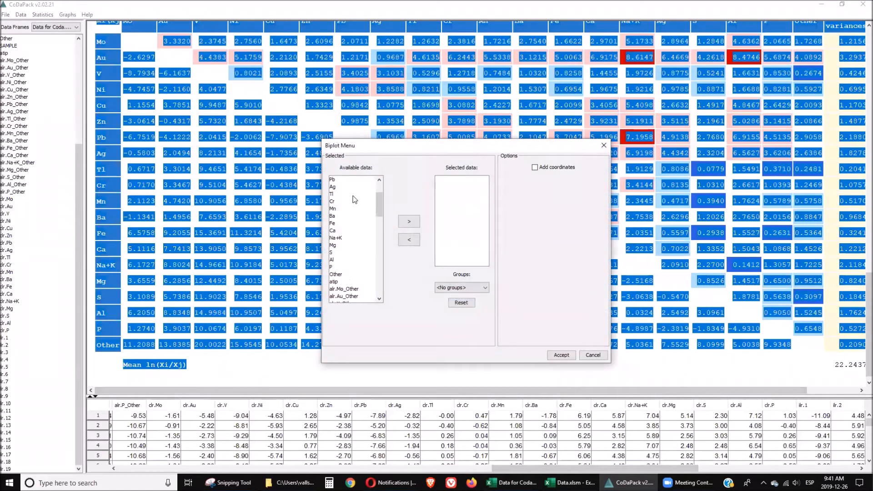
left_click(335, 268, "shift")
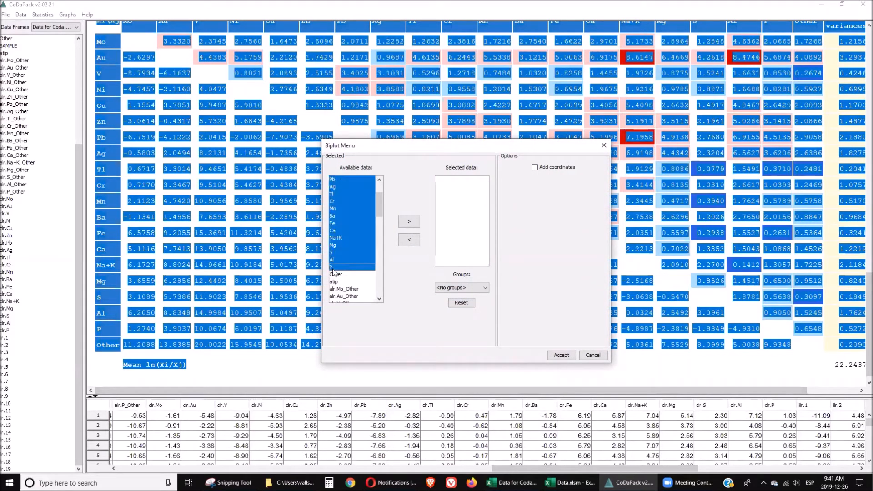
left_click(414, 223)
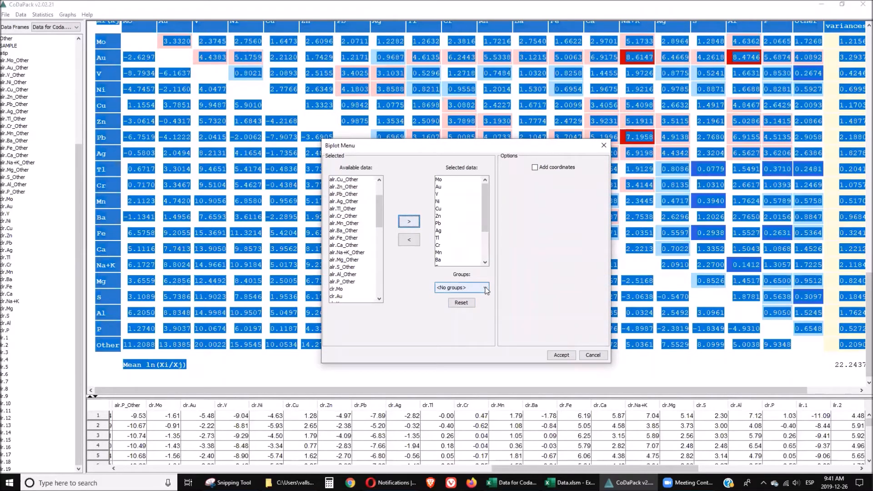
left_click(562, 355)
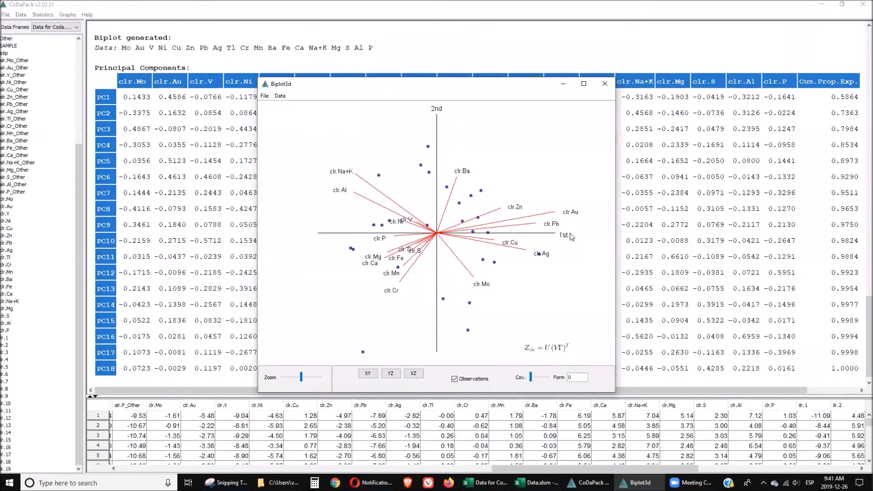
Add observation names to the biplot from the SAMPLE variable and show them on the points
left_click(278, 96)
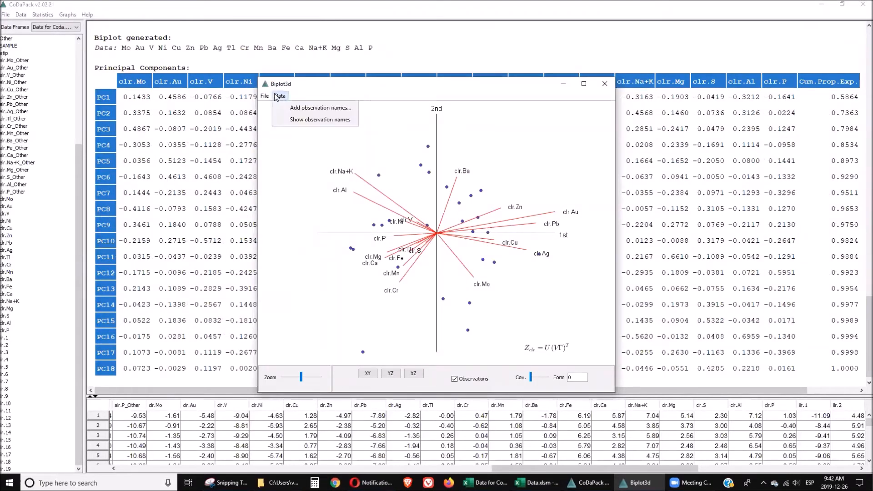
left_click(302, 110)
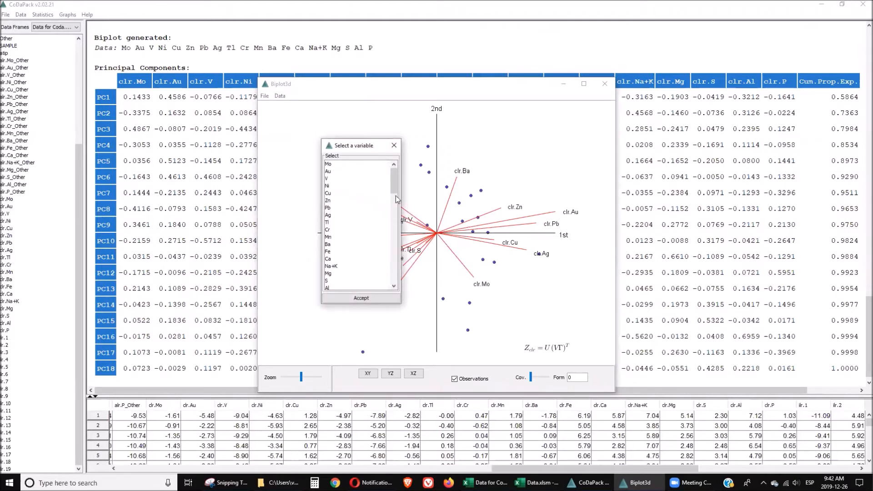
left_click(396, 199)
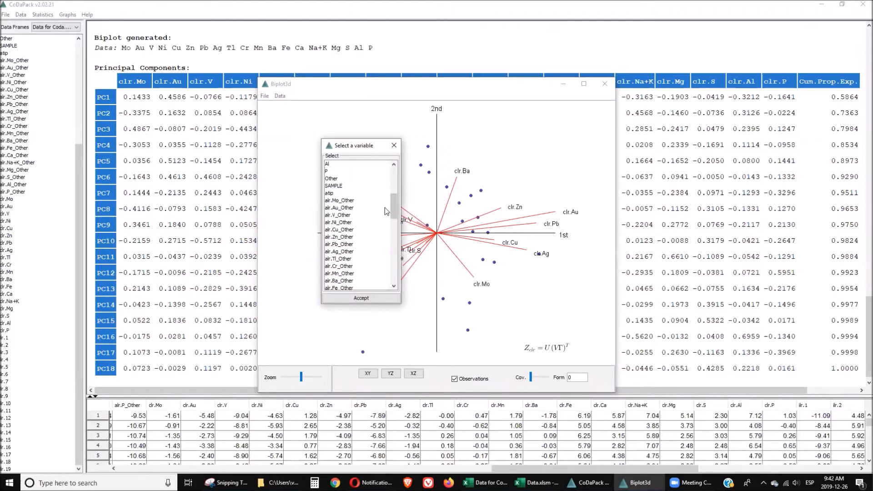
left_click(335, 186)
left_click(367, 298)
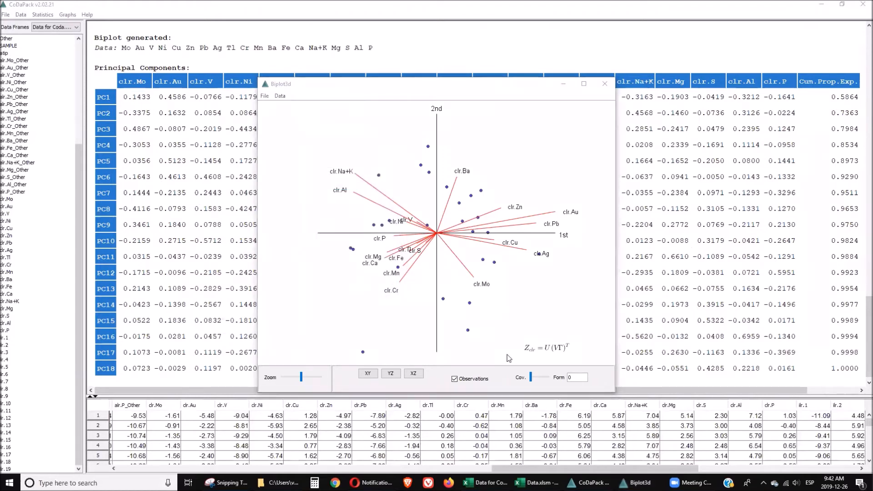
left_click(280, 96)
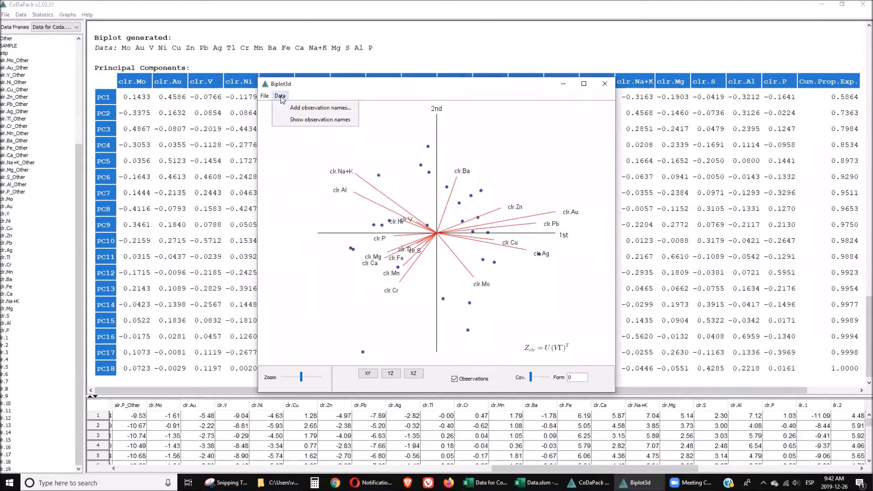
left_click(299, 120)
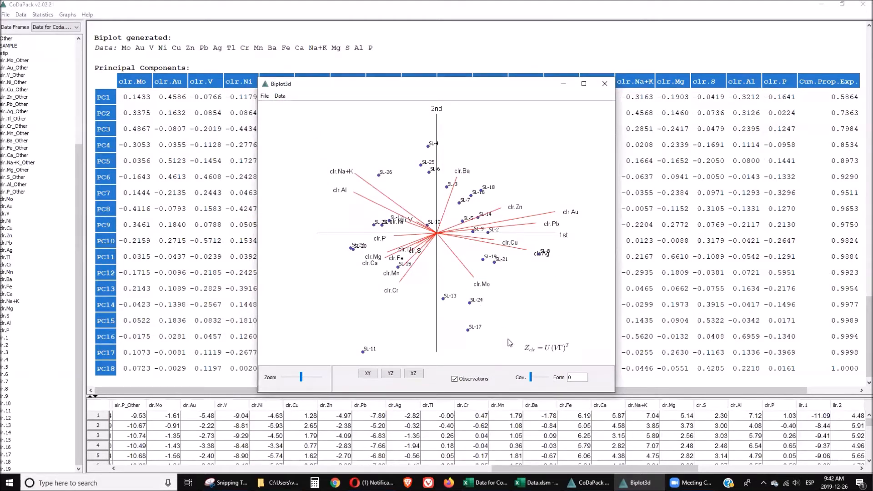
Inspect the biplot slightly enlarged and in the YZ plane, return to the XY plane, and show the plot's file options
left_click_drag(301, 380, 306, 376)
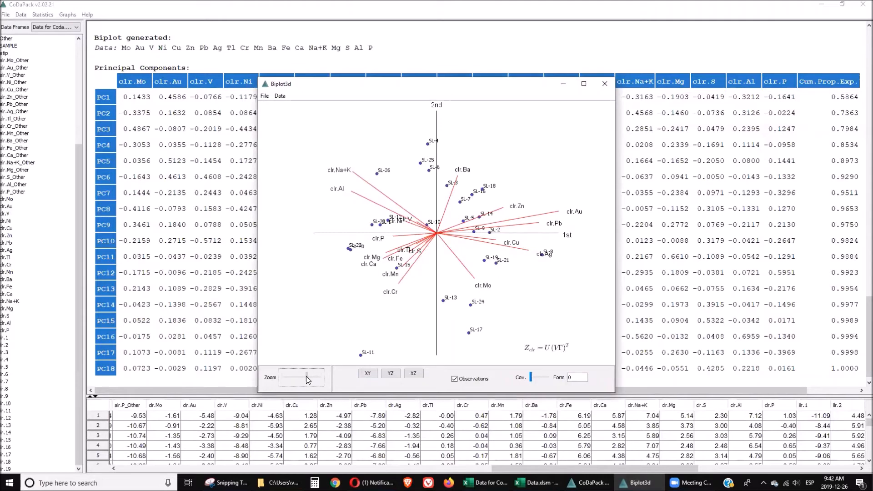
left_click(390, 374)
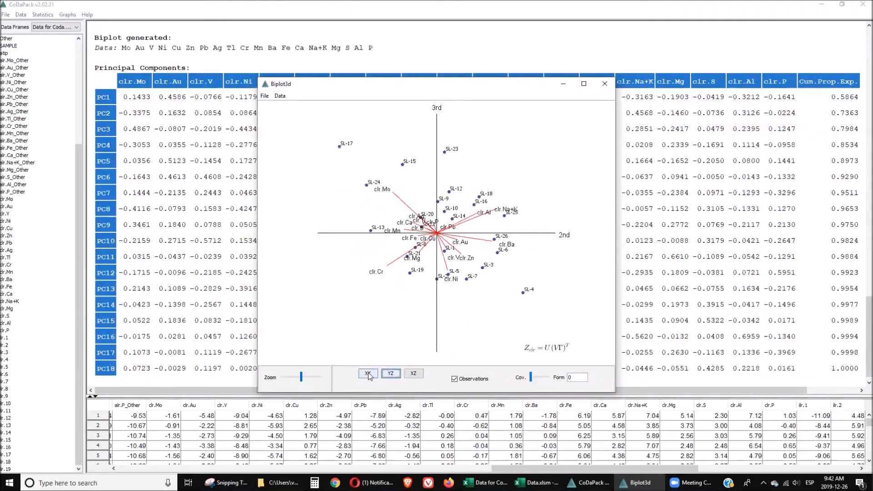
left_click(368, 373)
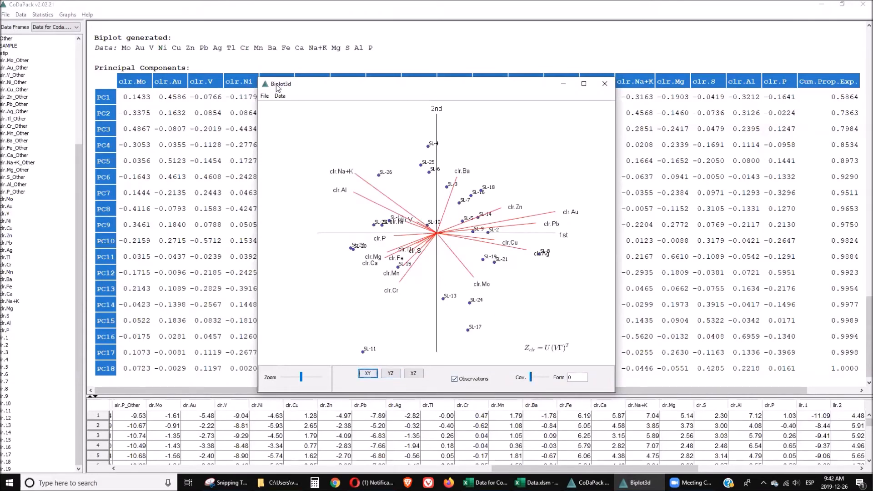
left_click(264, 96)
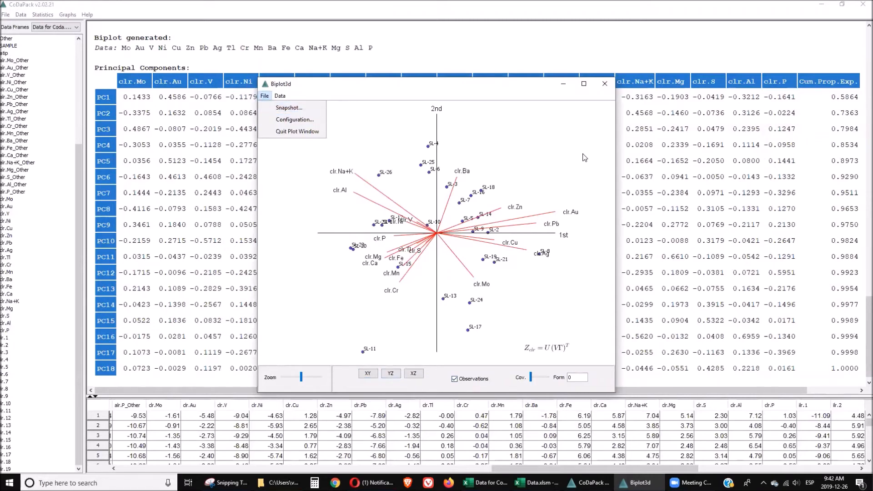
Switch to the CLR Biplot sheet of Data.xlsm in Excel and draw a circle about 4.26 cm wide centred on the biplot's origin
mouse_move(536, 483)
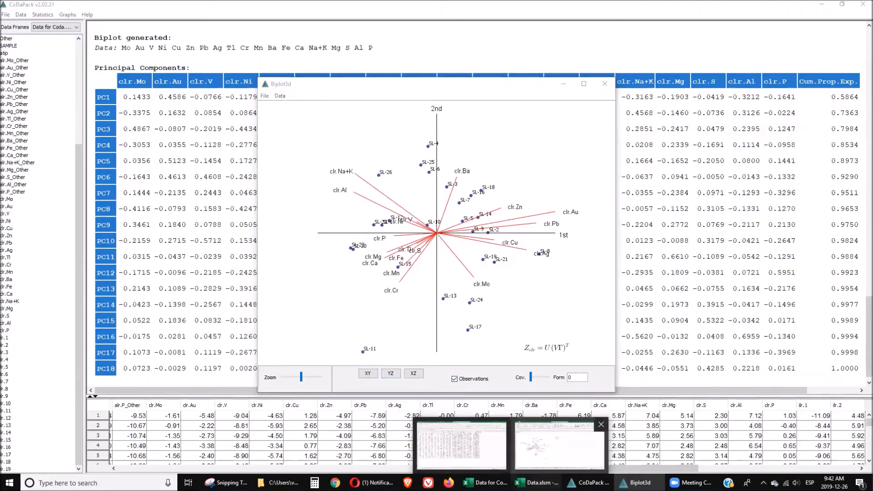
left_click(559, 448)
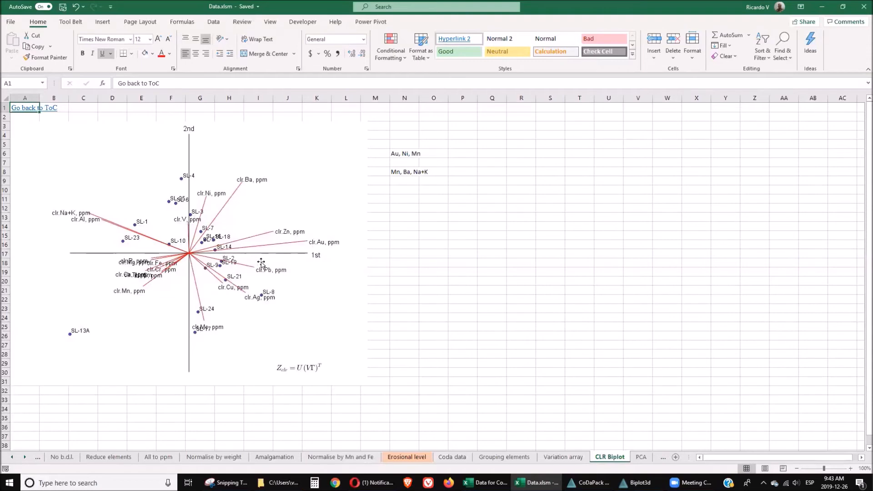
left_click(102, 23)
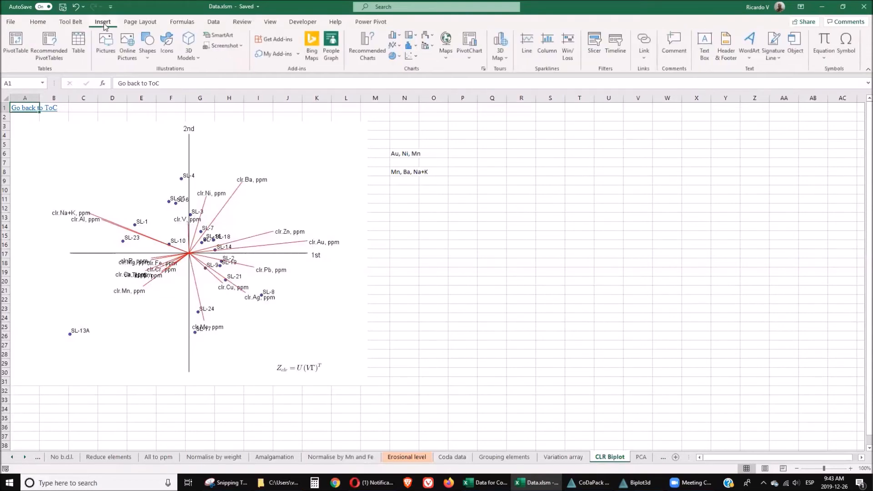
left_click(158, 47)
left_click(181, 81)
left_click_drag(438, 230, 530, 340)
left_click_drag(503, 288, 195, 256)
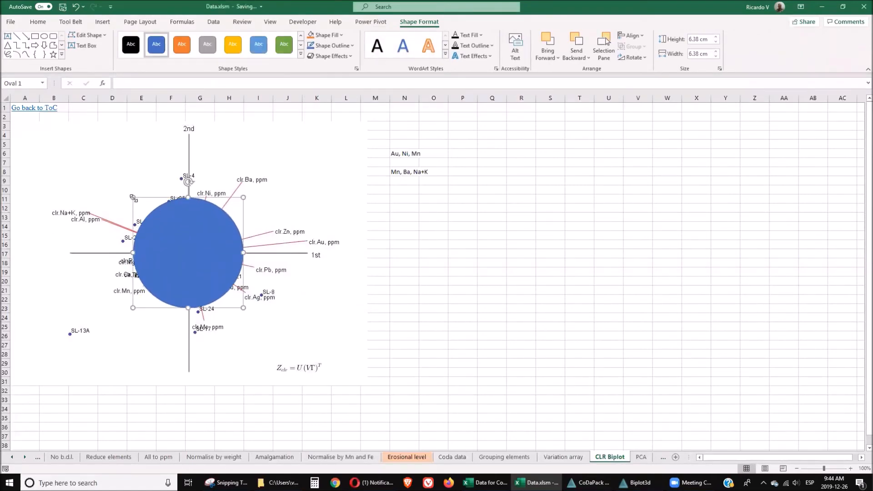
left_click_drag(133, 197, 169, 234)
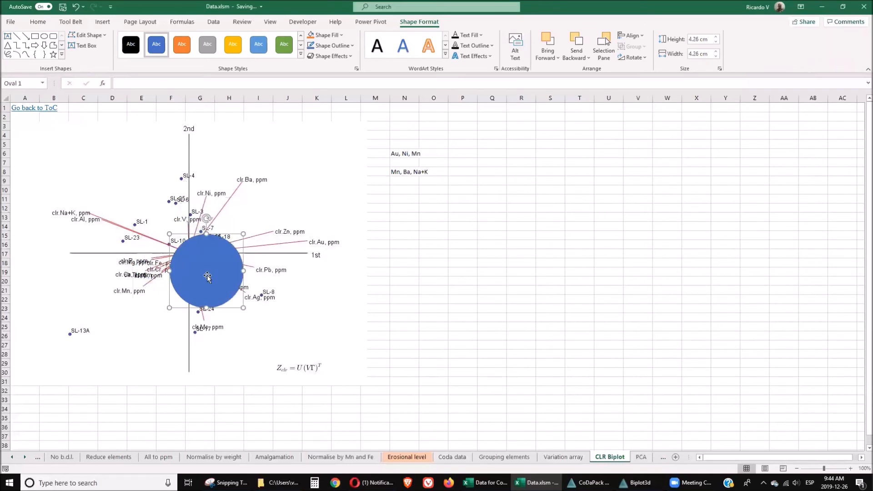
left_click_drag(208, 277, 191, 264)
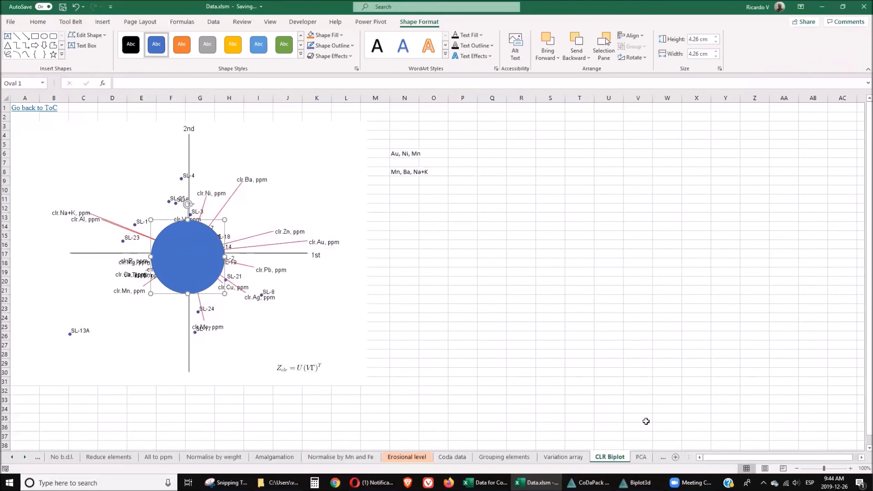
View the PCA sheet of the Data.xlsm workbook and switch back to the Biplot3d window
left_click(641, 458)
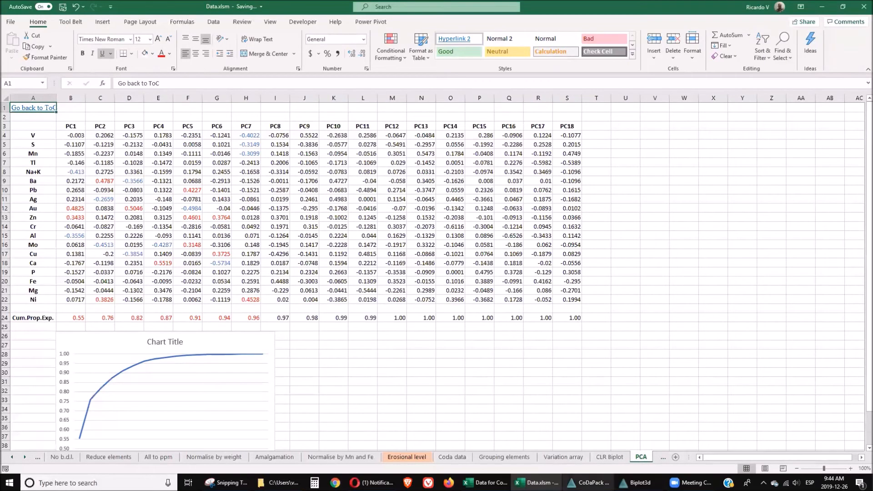
mouse_move(637, 483)
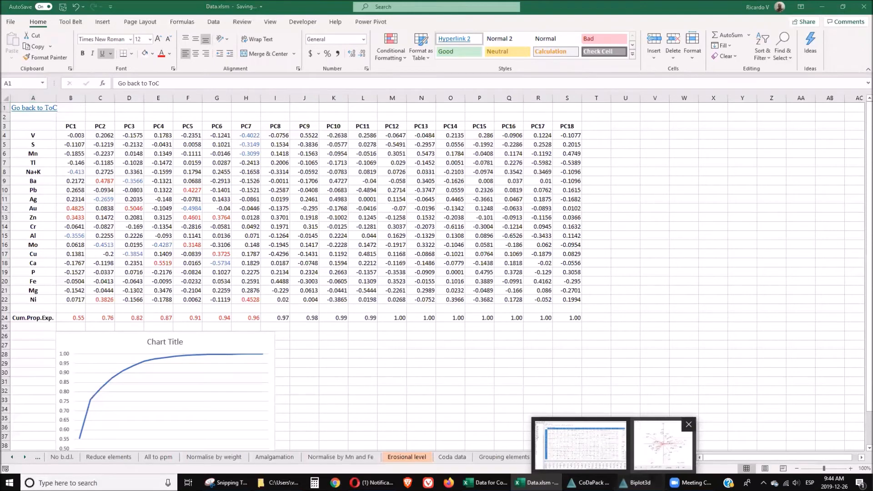
left_click(663, 445)
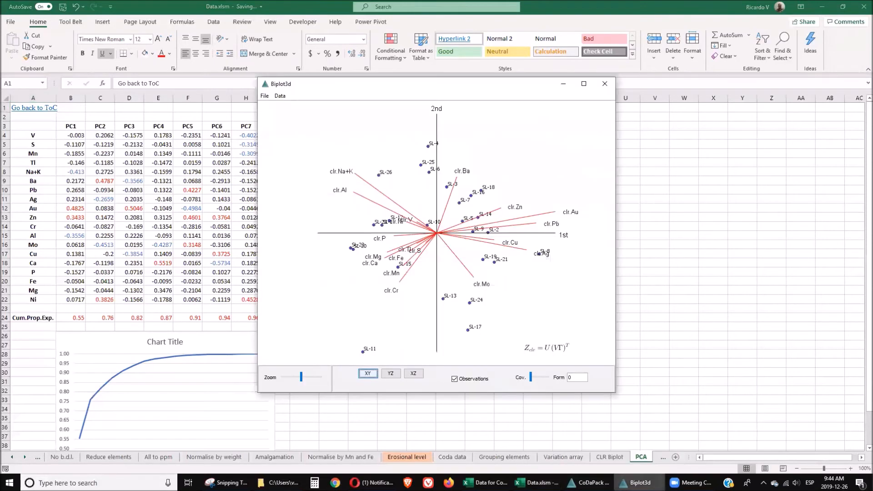
Close the biplot, switch to CoDaPack and generate a ternary principal components plot of Au, Ba and Na+K
left_click(605, 83)
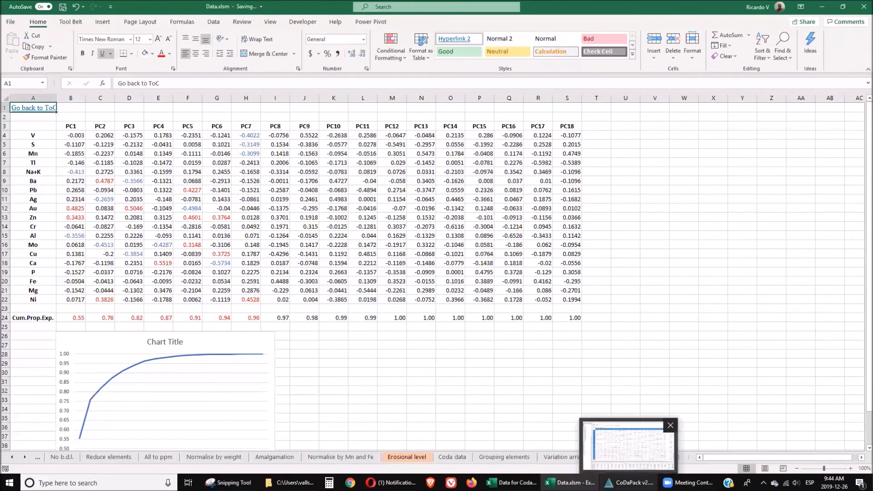
left_click(628, 444)
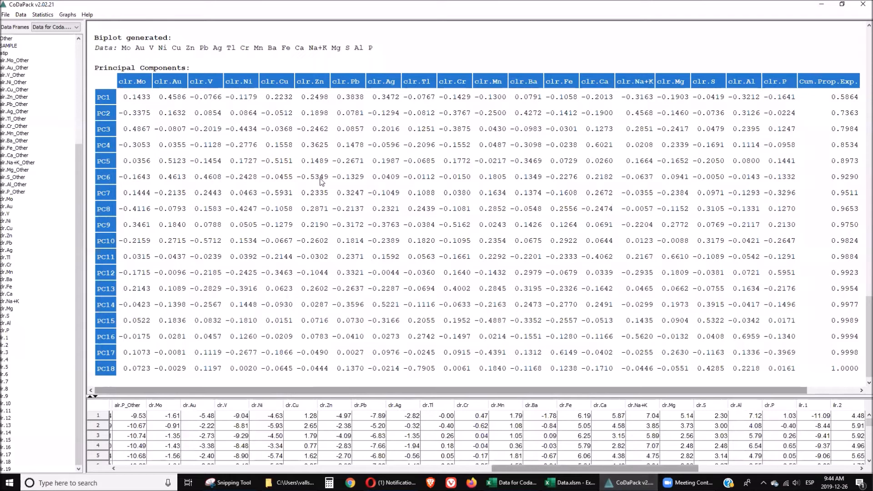
left_click(47, 16)
mouse_move(67, 17)
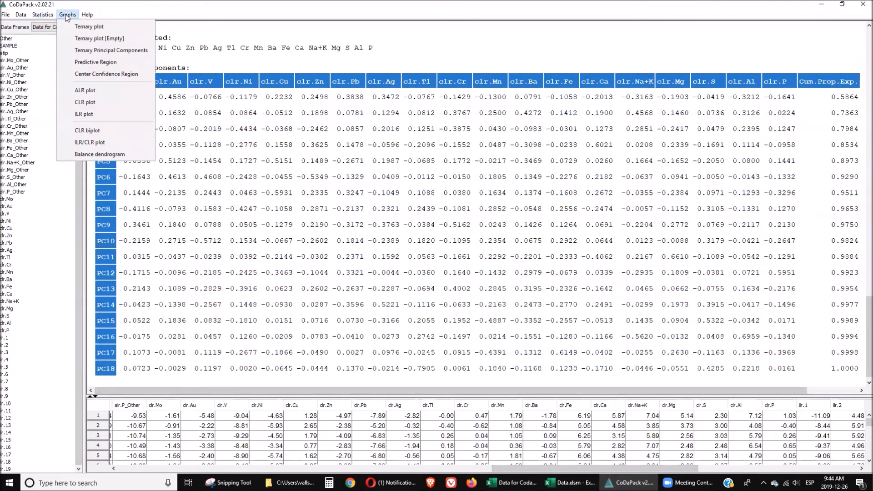
left_click(111, 50)
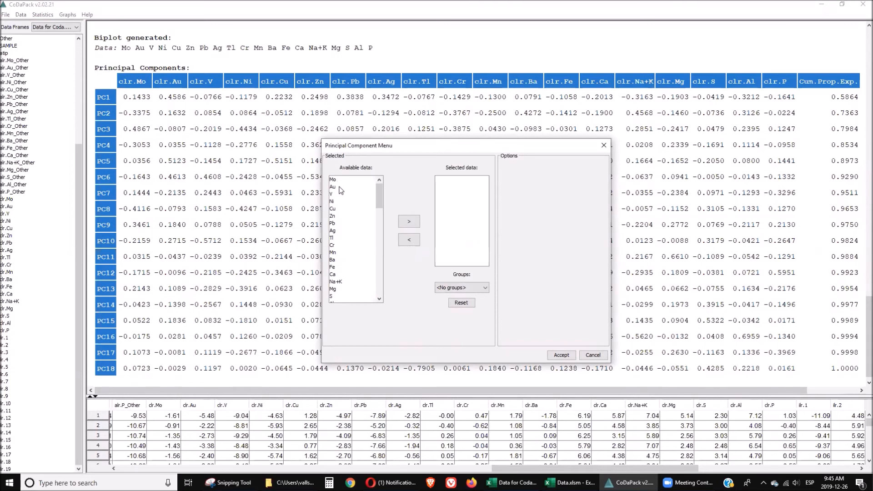
left_click(334, 187)
left_click(339, 281, "ctrl")
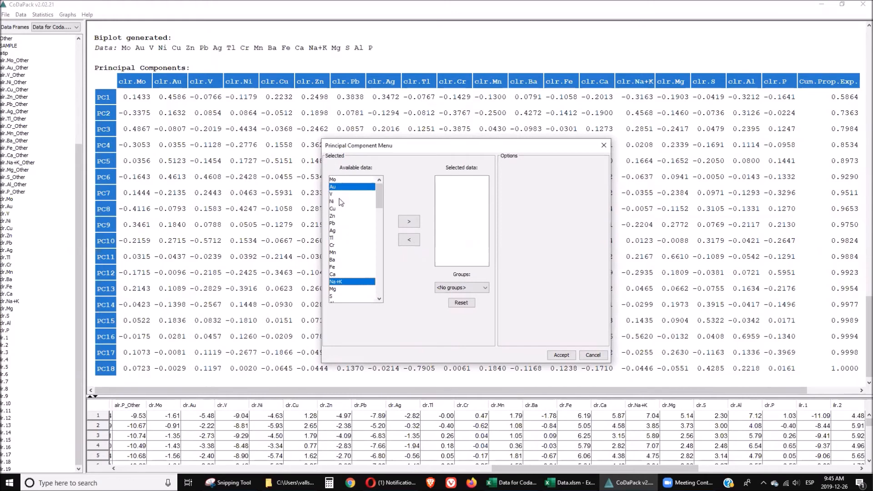
scroll(342, 236, "down", 2)
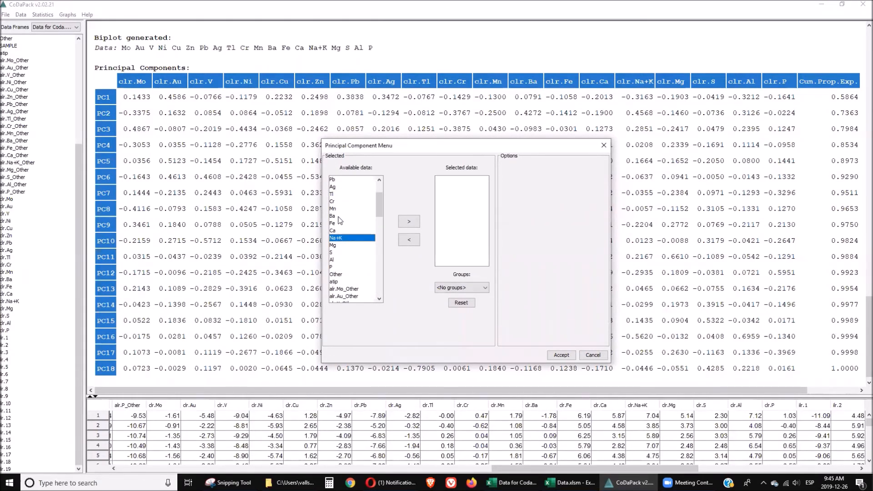
left_click(341, 217, "ctrl")
left_click(413, 222)
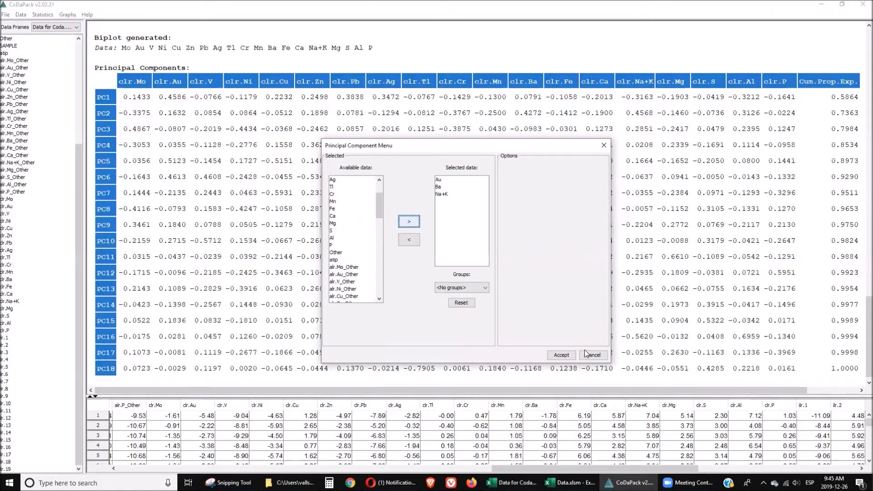
left_click(562, 355)
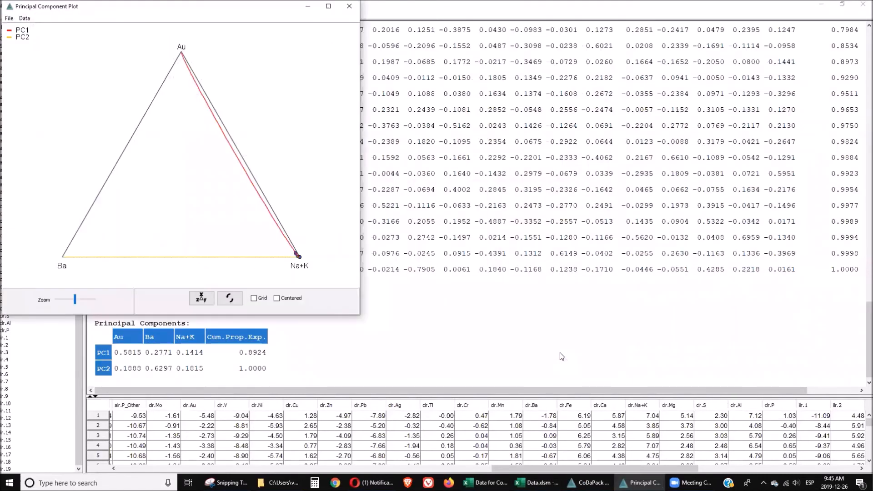
Enable the grid and centring on the ternary principal component plot, and bring the CoDaPack results back to the front
left_click(254, 299)
left_click(277, 299)
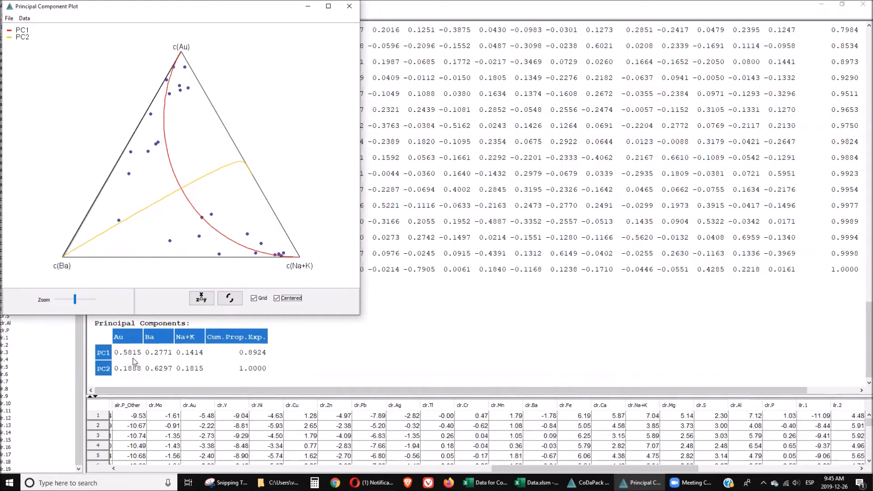
left_click(323, 358)
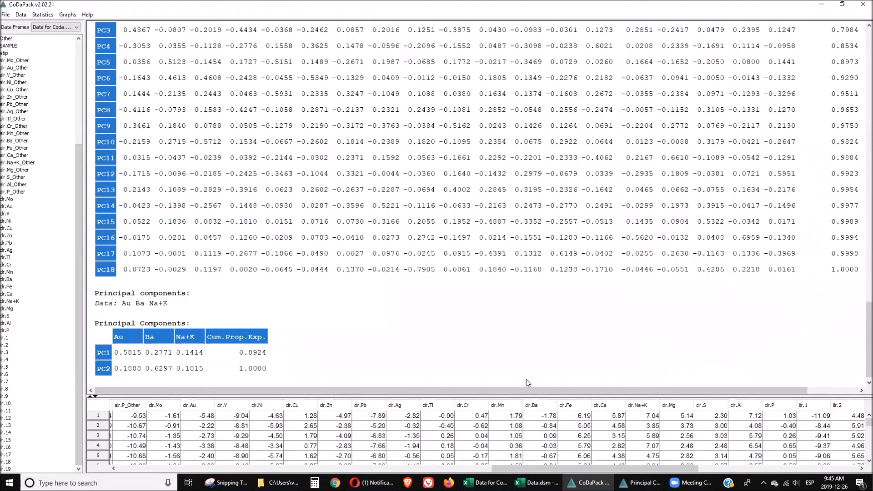
View the PCA sheet of Data.xlsm in Excel and return to the Principal Component Plot window
mouse_move(588, 483)
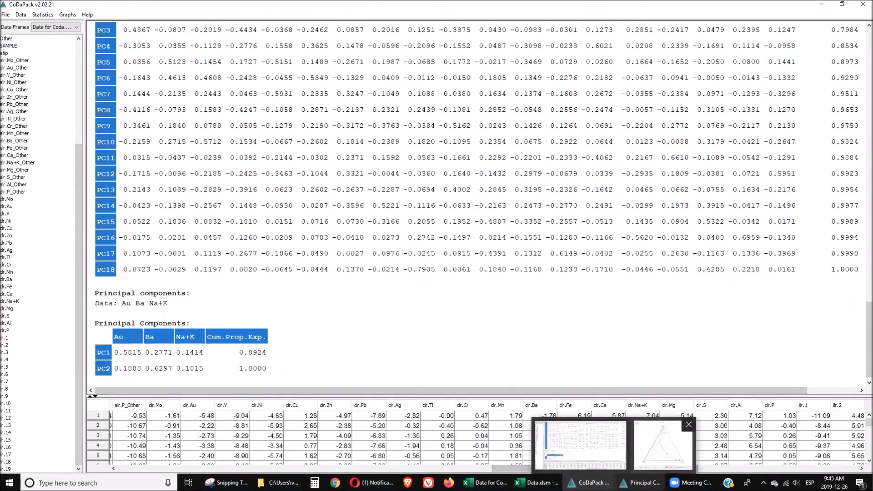
mouse_move(538, 483)
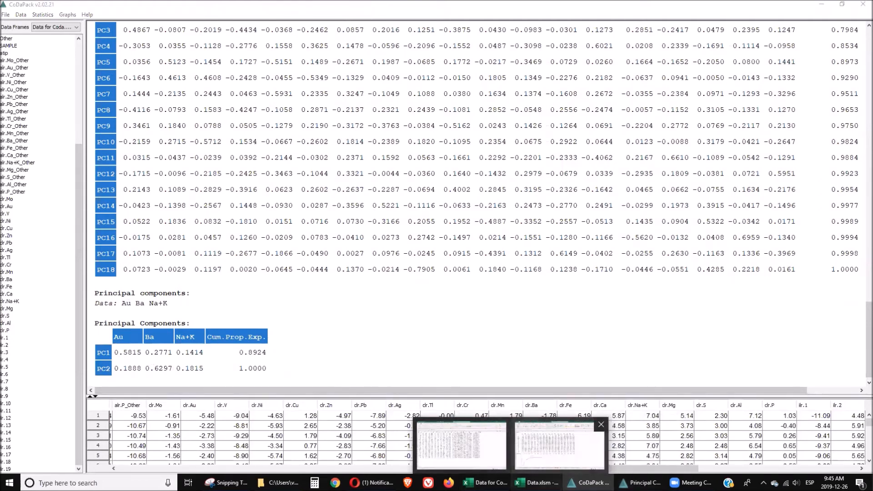
left_click(559, 448)
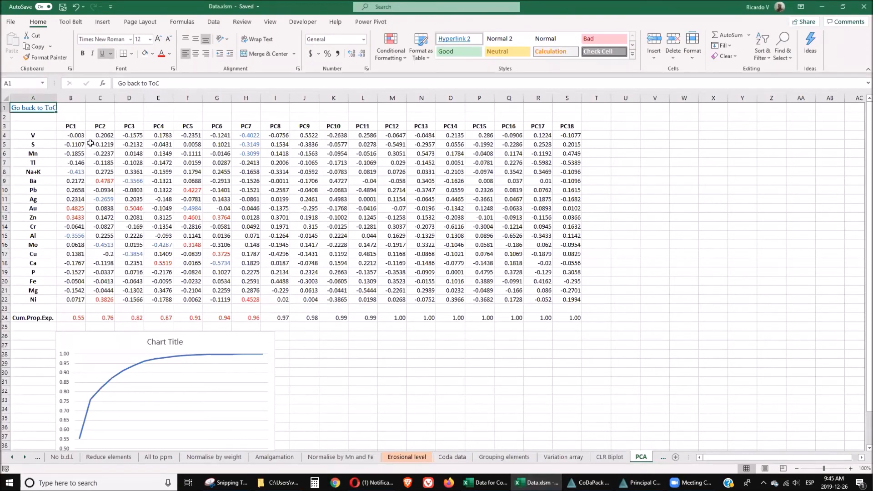
mouse_move(588, 483)
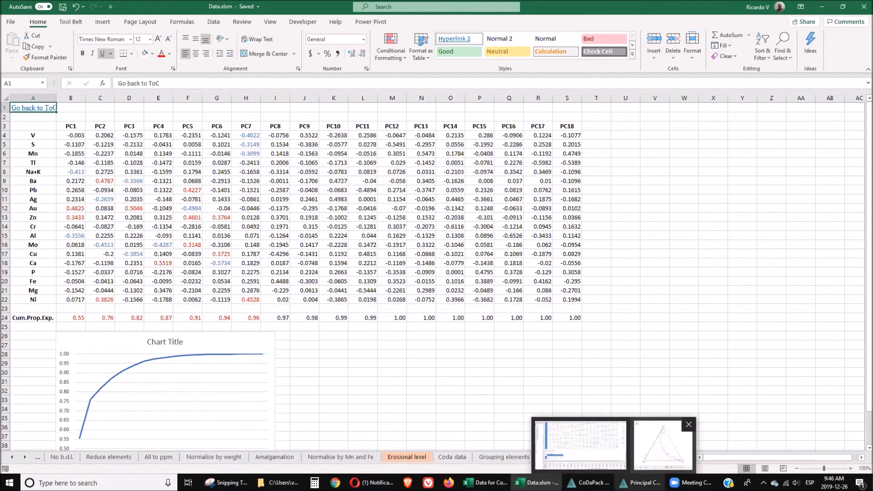
left_click(662, 443)
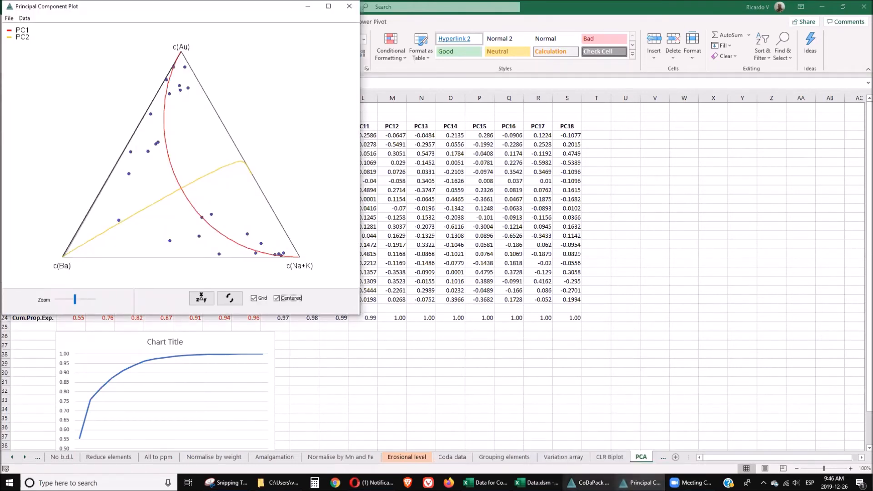
Switch to the CoDaPack results and highlight the principal components table for Au, Ba and Na+K
left_click(587, 483)
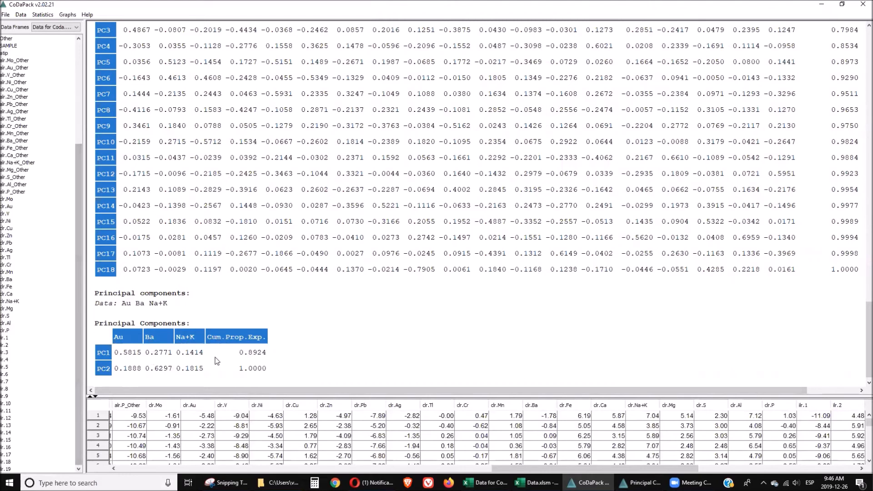
left_click_drag(269, 369, 154, 353)
left_click_drag(52, 316, 70, 334)
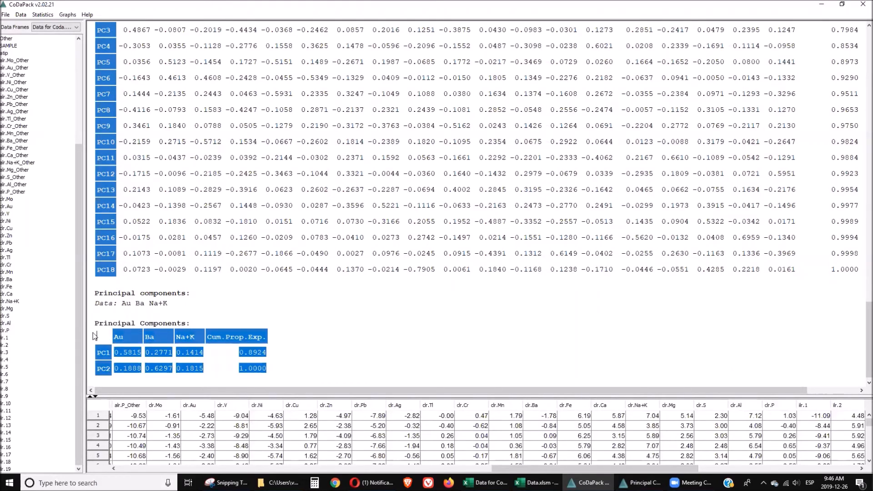
Switch to Data.xlsm in Excel and sort the PCA table from largest to smallest by PC1, followed by PC2
mouse_move(589, 483)
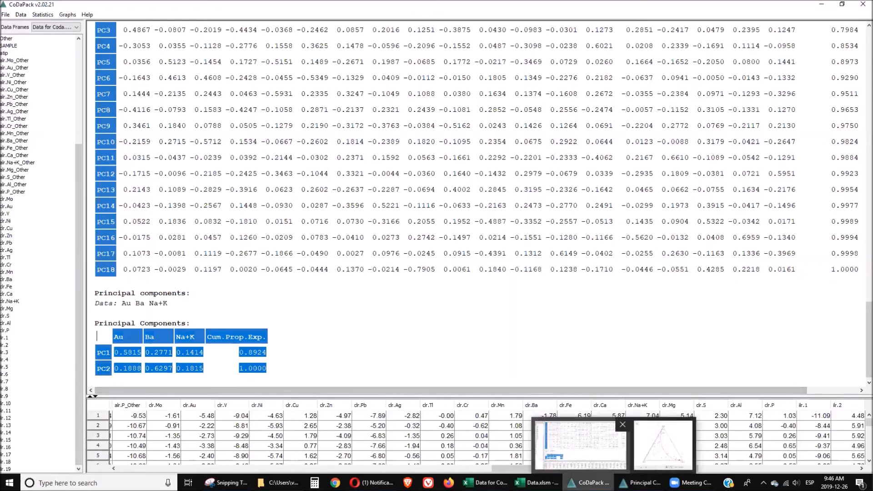
left_click(537, 483)
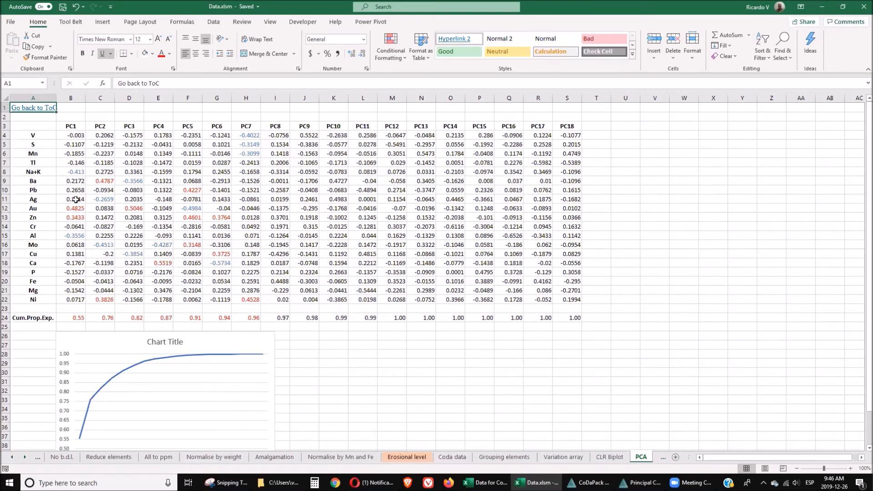
left_click(73, 126)
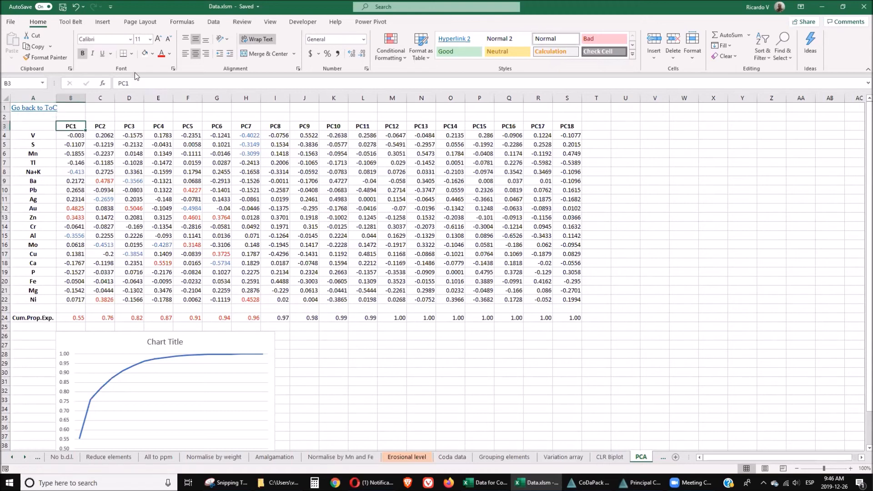
left_click(210, 23)
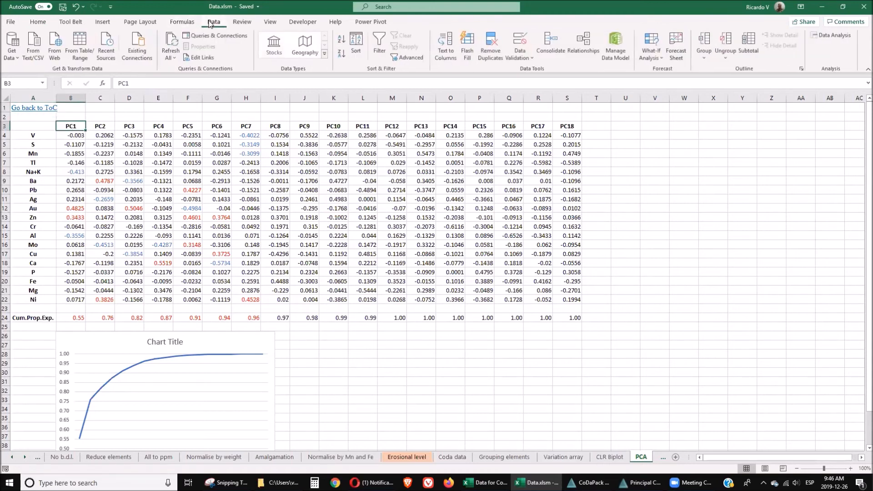
left_click(341, 54)
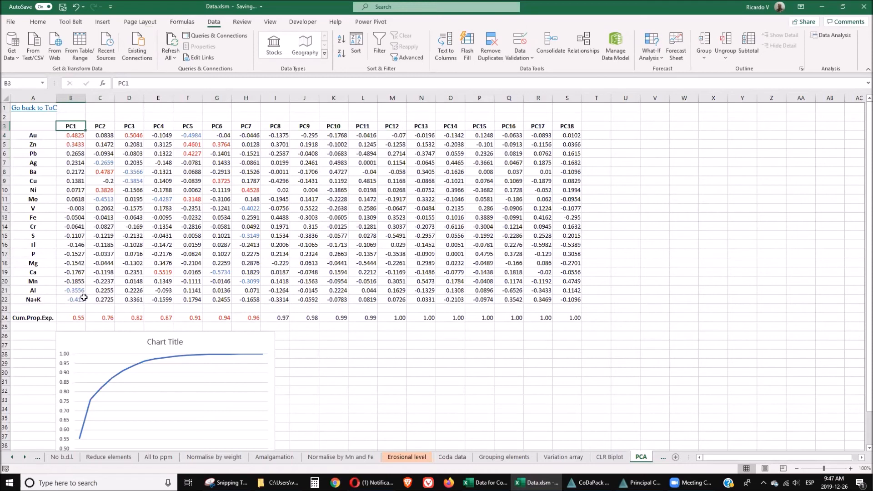
left_click(102, 128)
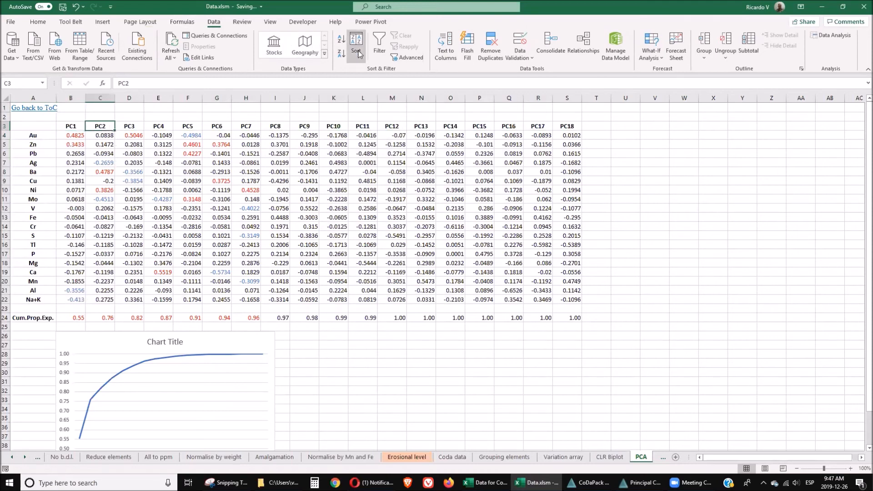
left_click(342, 55)
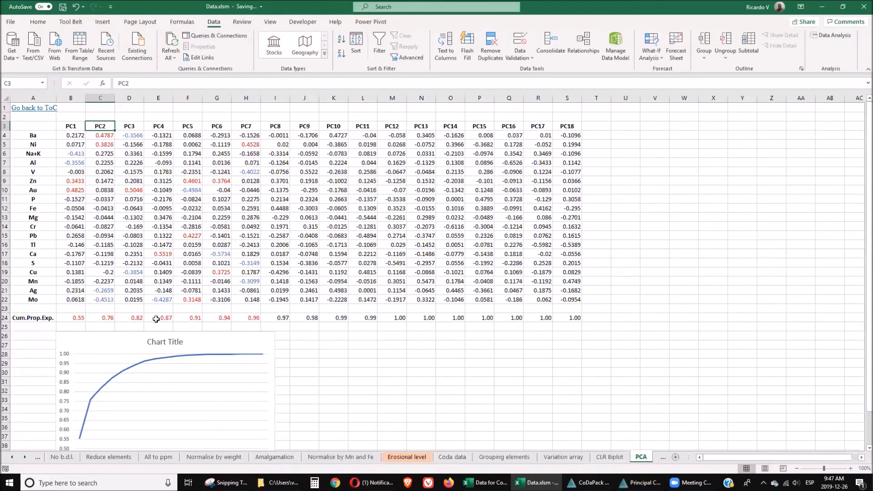
Examine the Cum.Prop.Exp. row from PC1 to PC7 with its line chart, and show the Balance dendogram sheet
left_click(67, 318)
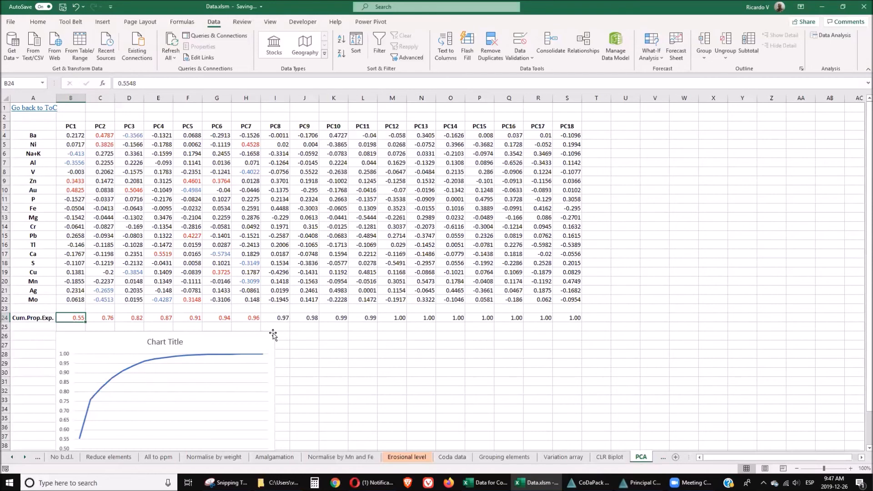
scroll(273, 335, "down", 4)
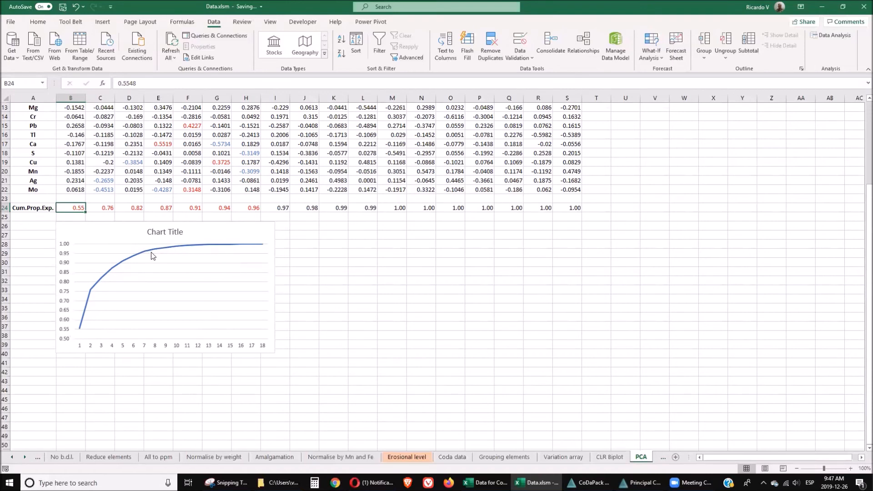
mouse_move(154, 250)
left_click(254, 206)
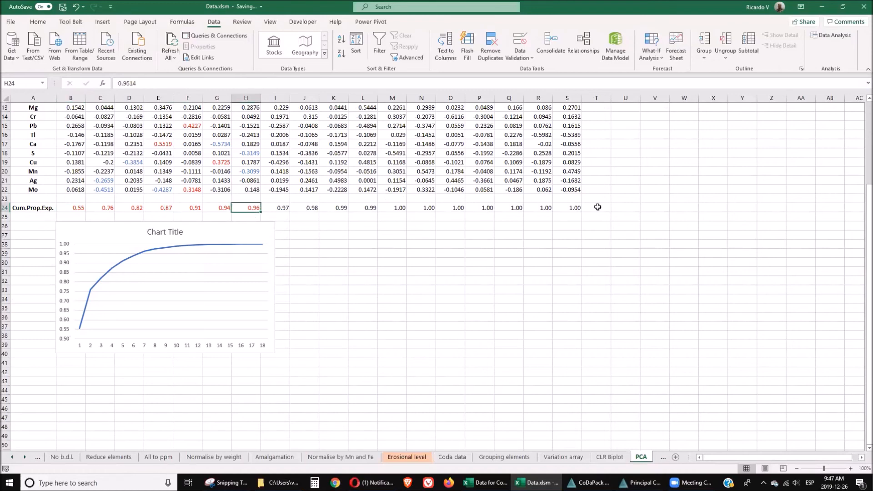
scroll(427, 274, "up", 1)
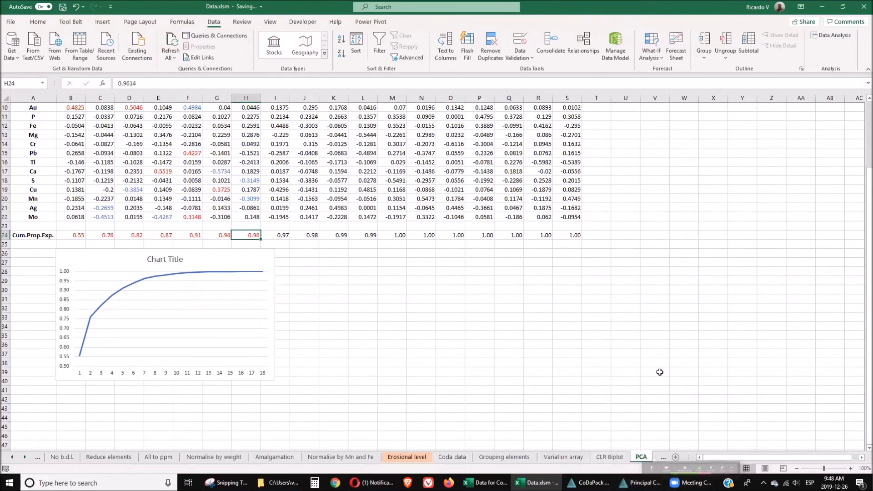
key("ctrl+Page_Down")
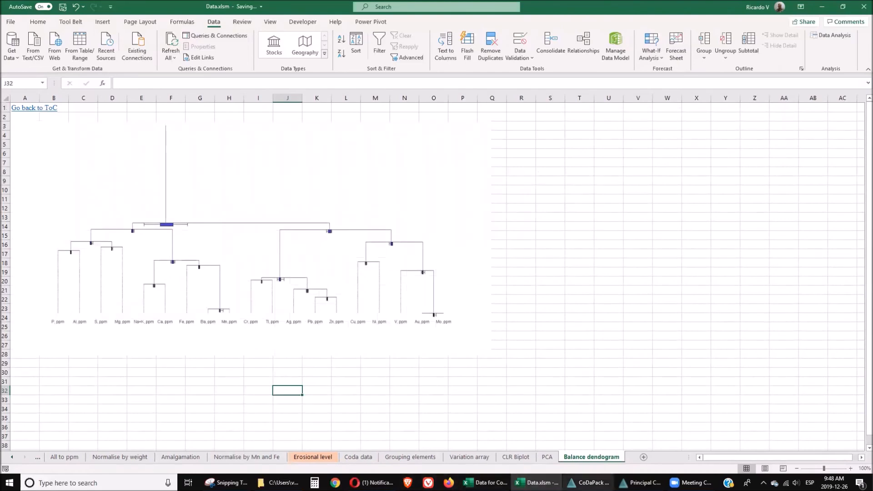
Switch to CoDaPack, start a balance dendrogram and add the elements Mo through P as its selected data
left_click(587, 483)
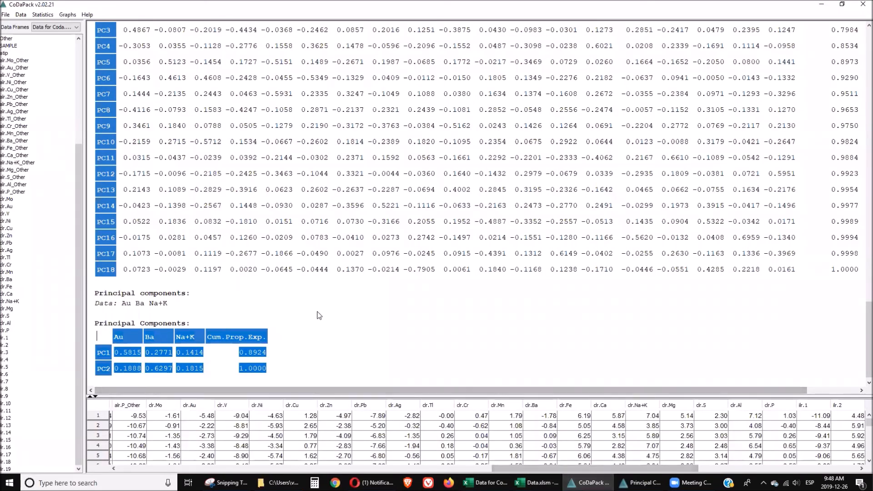
left_click(66, 15)
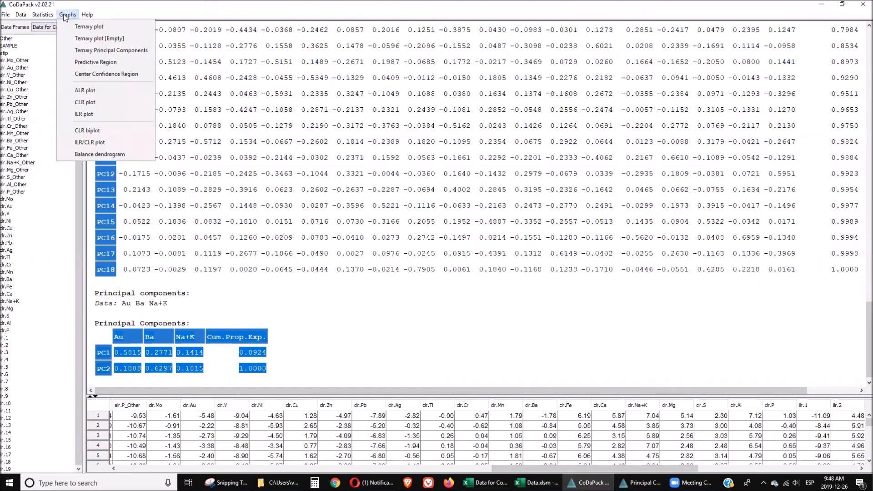
left_click(108, 153)
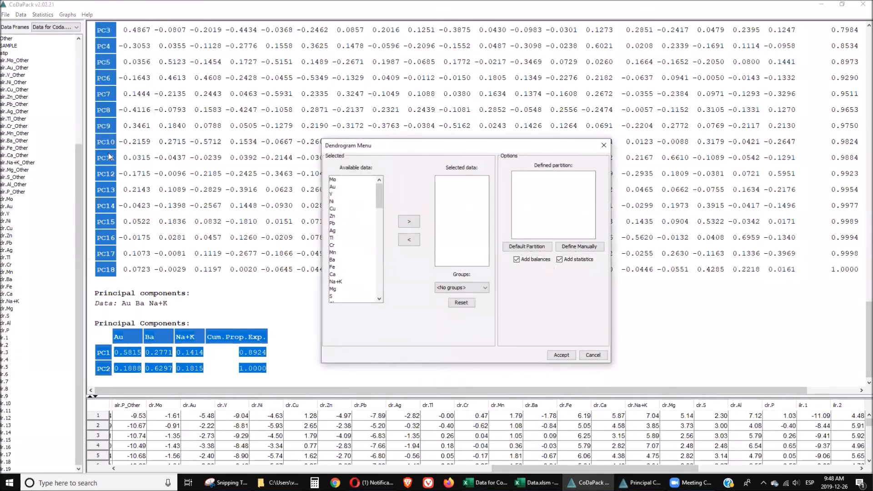
scroll(339, 184, "down", 1)
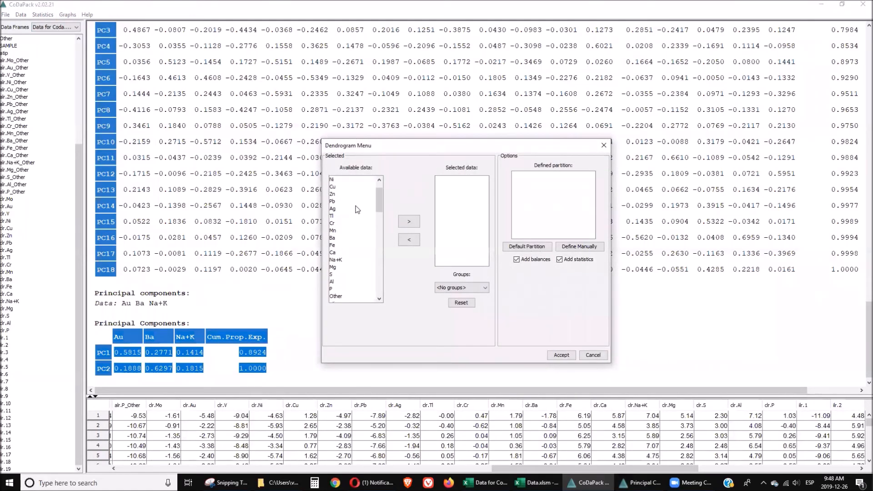
left_click(336, 290, "shift")
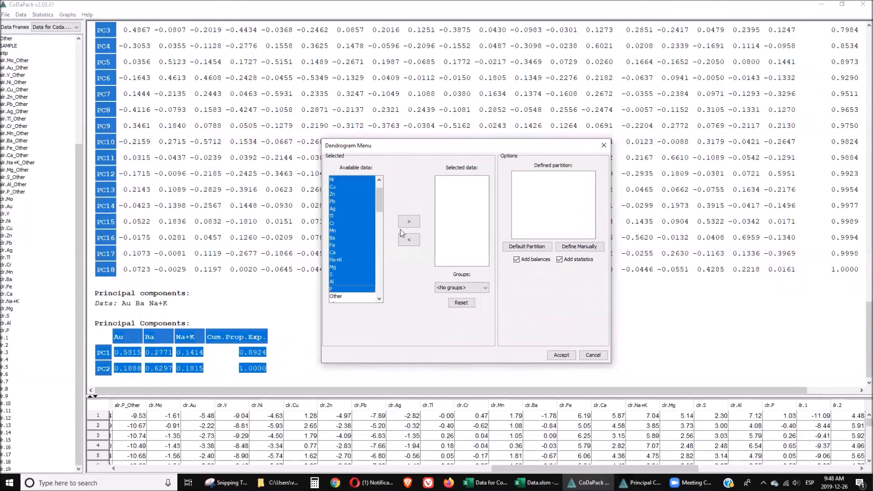
left_click(410, 224)
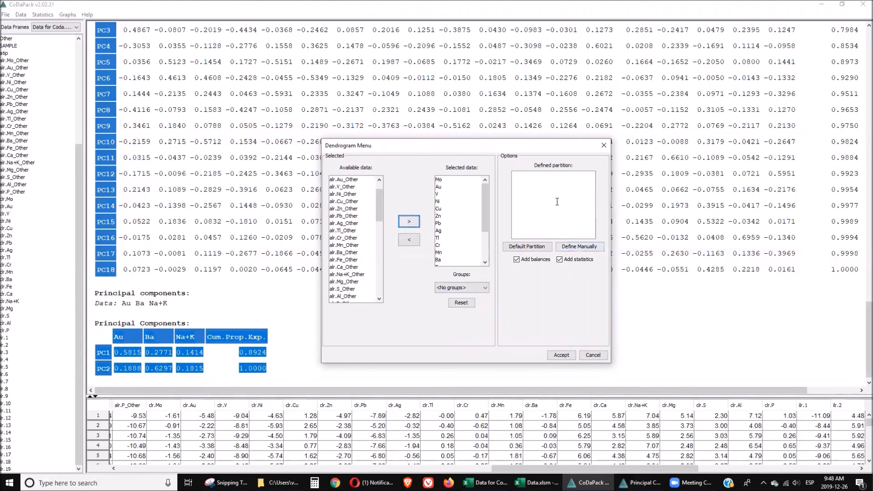
Generate the balance dendrogram using the default partition with balances and statistics added, and widen its plot window
left_click(534, 248)
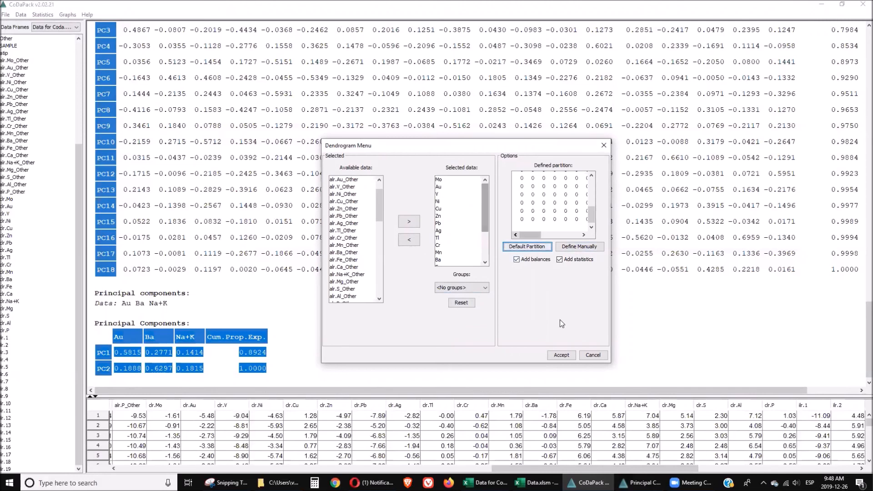
left_click(561, 355)
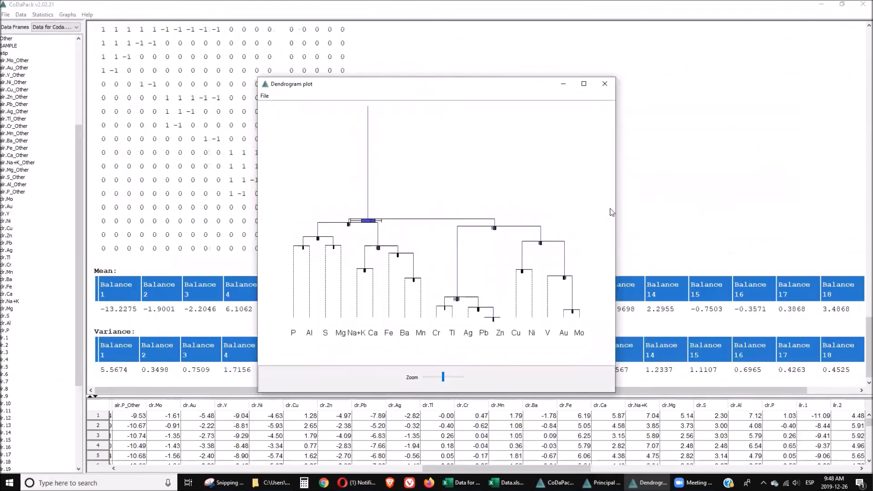
left_click_drag(617, 209, 712, 209)
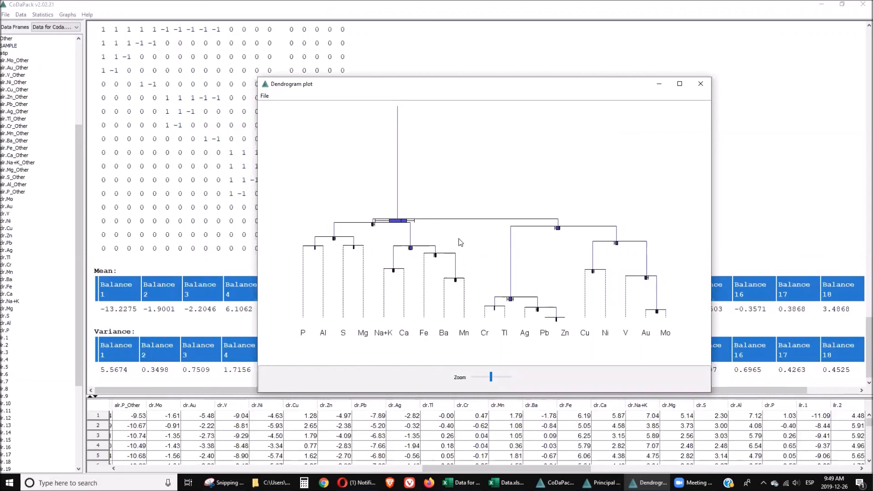
View the Balance dendogram sheet of Data.xlsm in Excel, and close the dendrogram plot without saving its JPEG snapshot
left_click(264, 96)
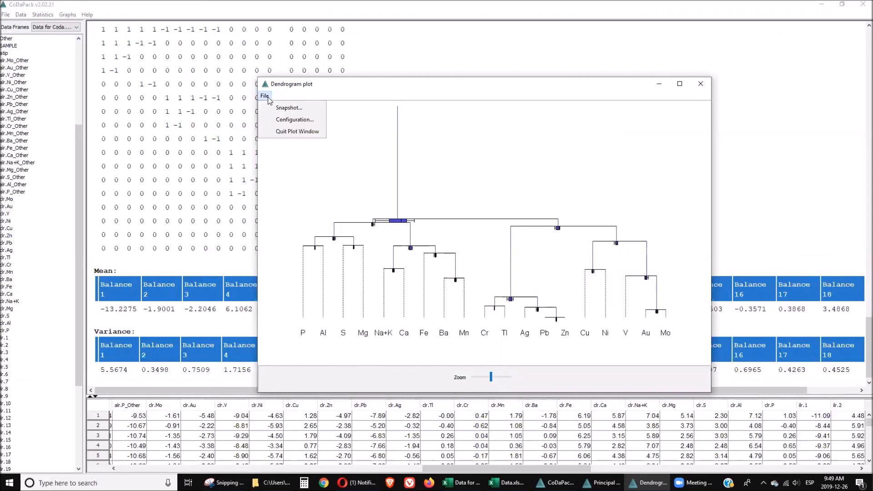
left_click(289, 108)
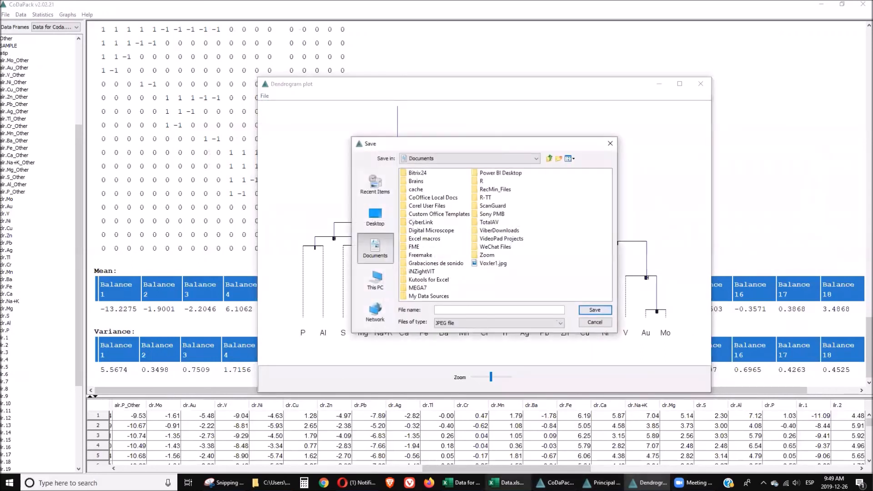
left_click(507, 483)
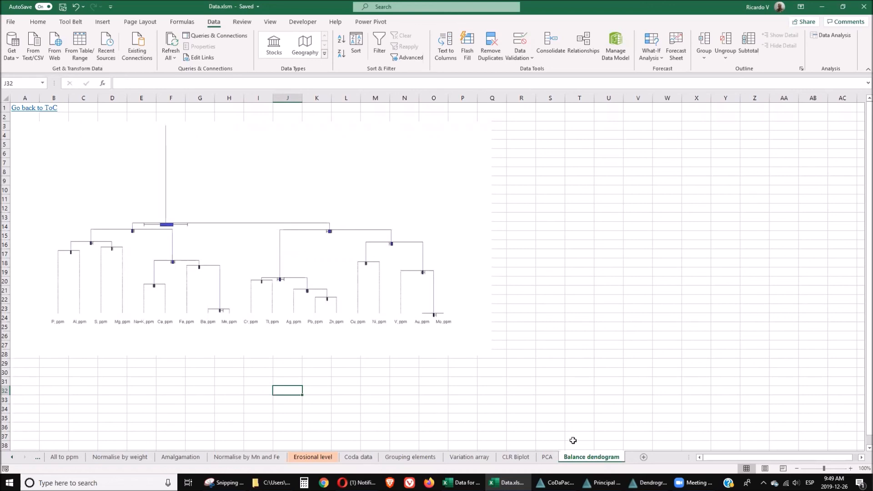
mouse_move(555, 483)
left_click(683, 444)
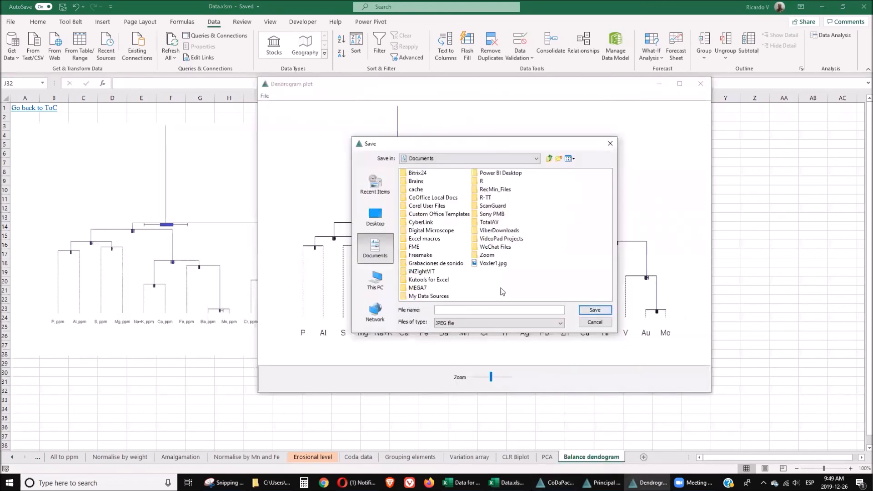
left_click(596, 323)
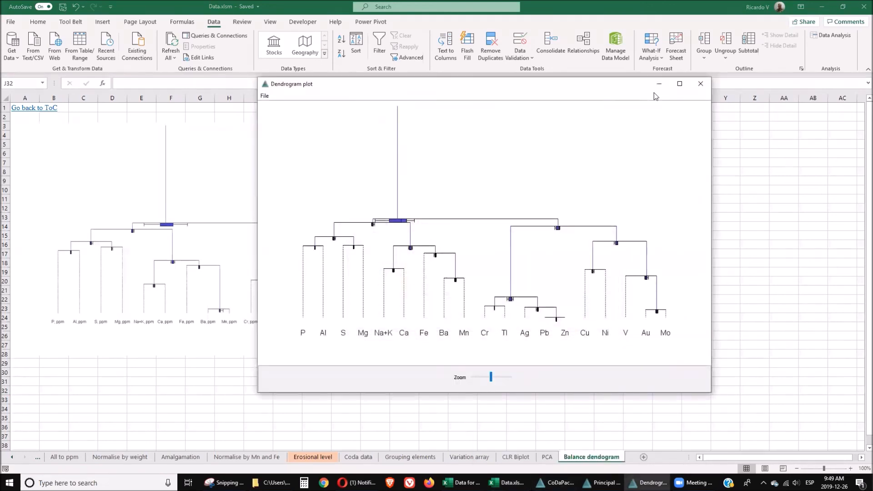
left_click(700, 85)
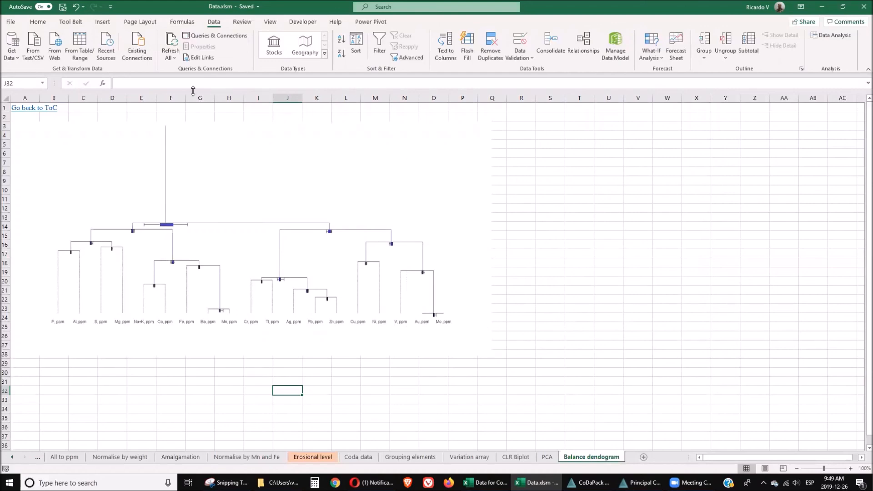
Open the workbook Open data.xls from the GD9 folder
left_click(10, 22)
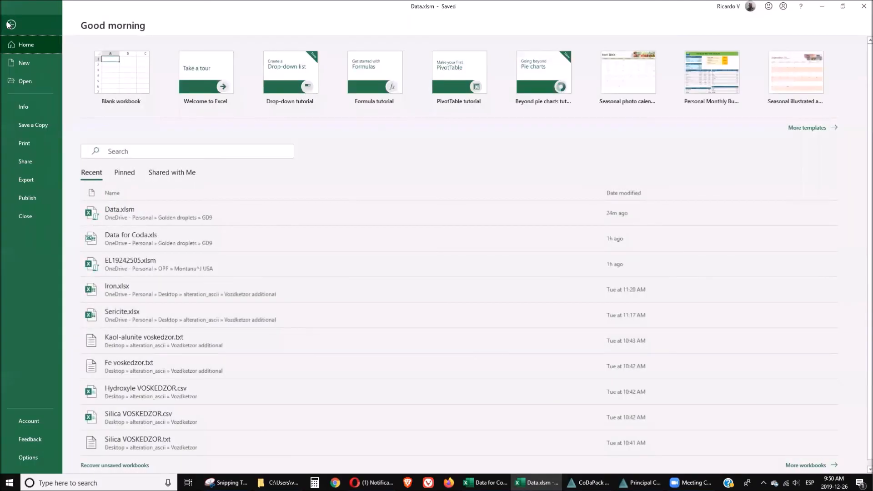
left_click(23, 82)
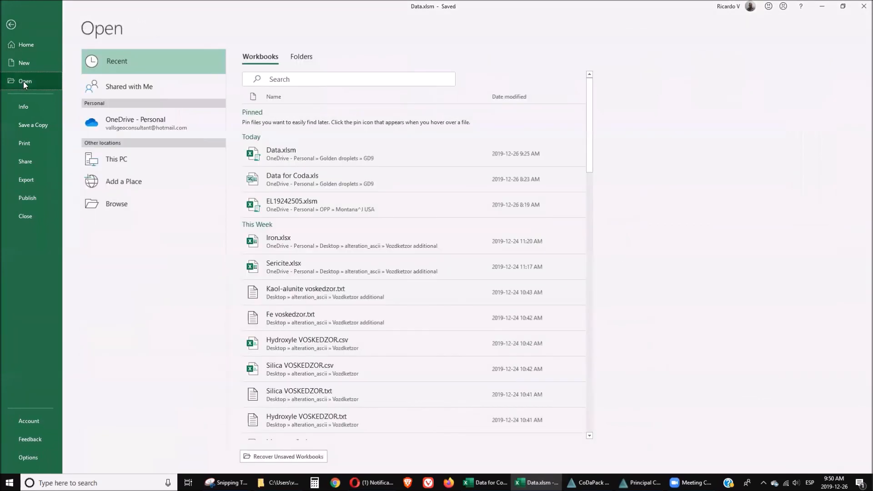
left_click(134, 203)
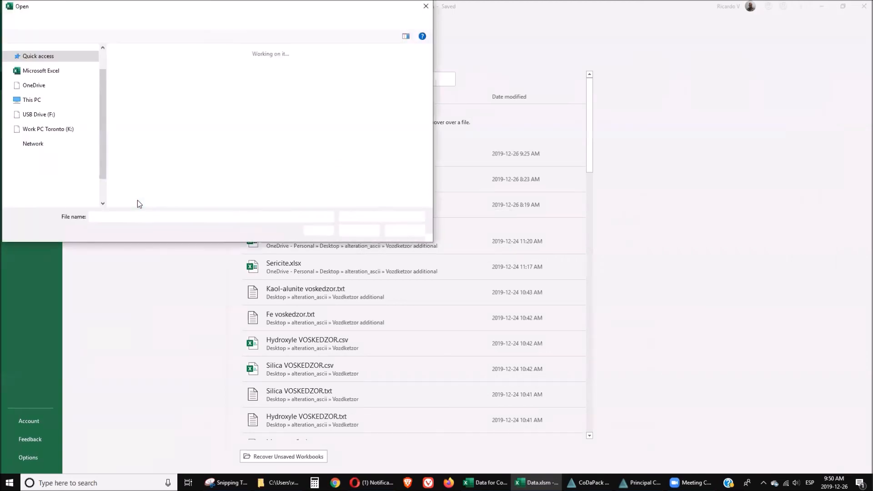
left_click(152, 83)
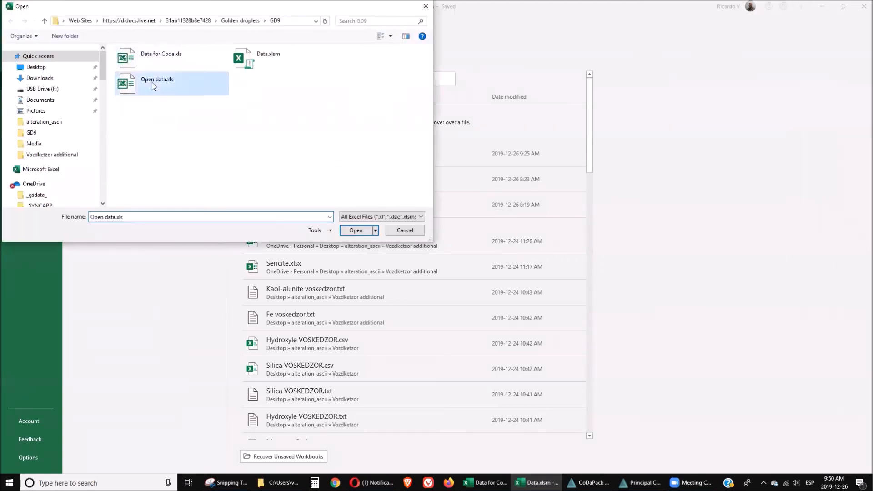
left_click(363, 230)
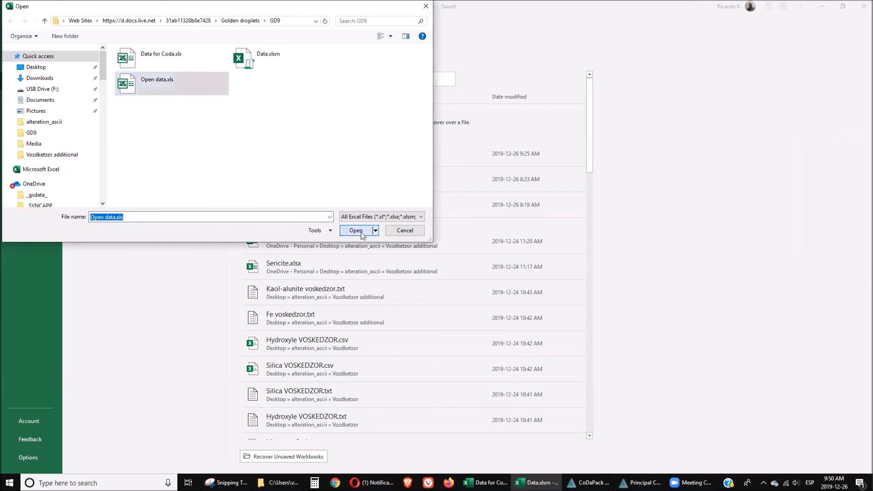